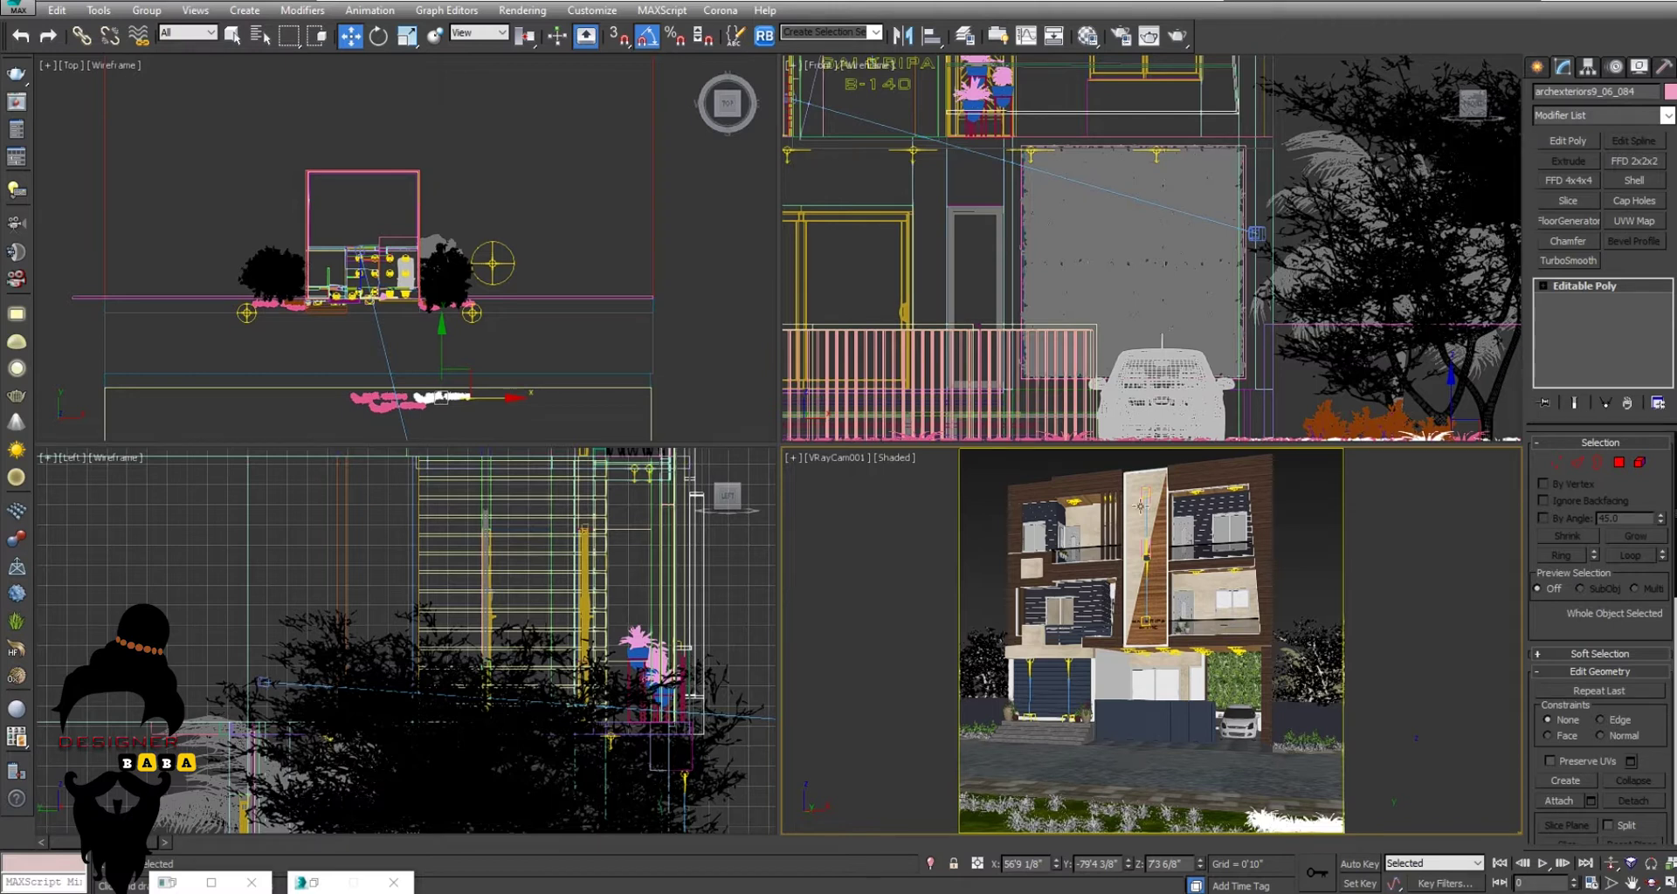
Step: Maximize the VRayCam camera view and open the V-Ray frame buffer
middle_click_drag(1280, 510, 1281, 511)
key("alt+w")
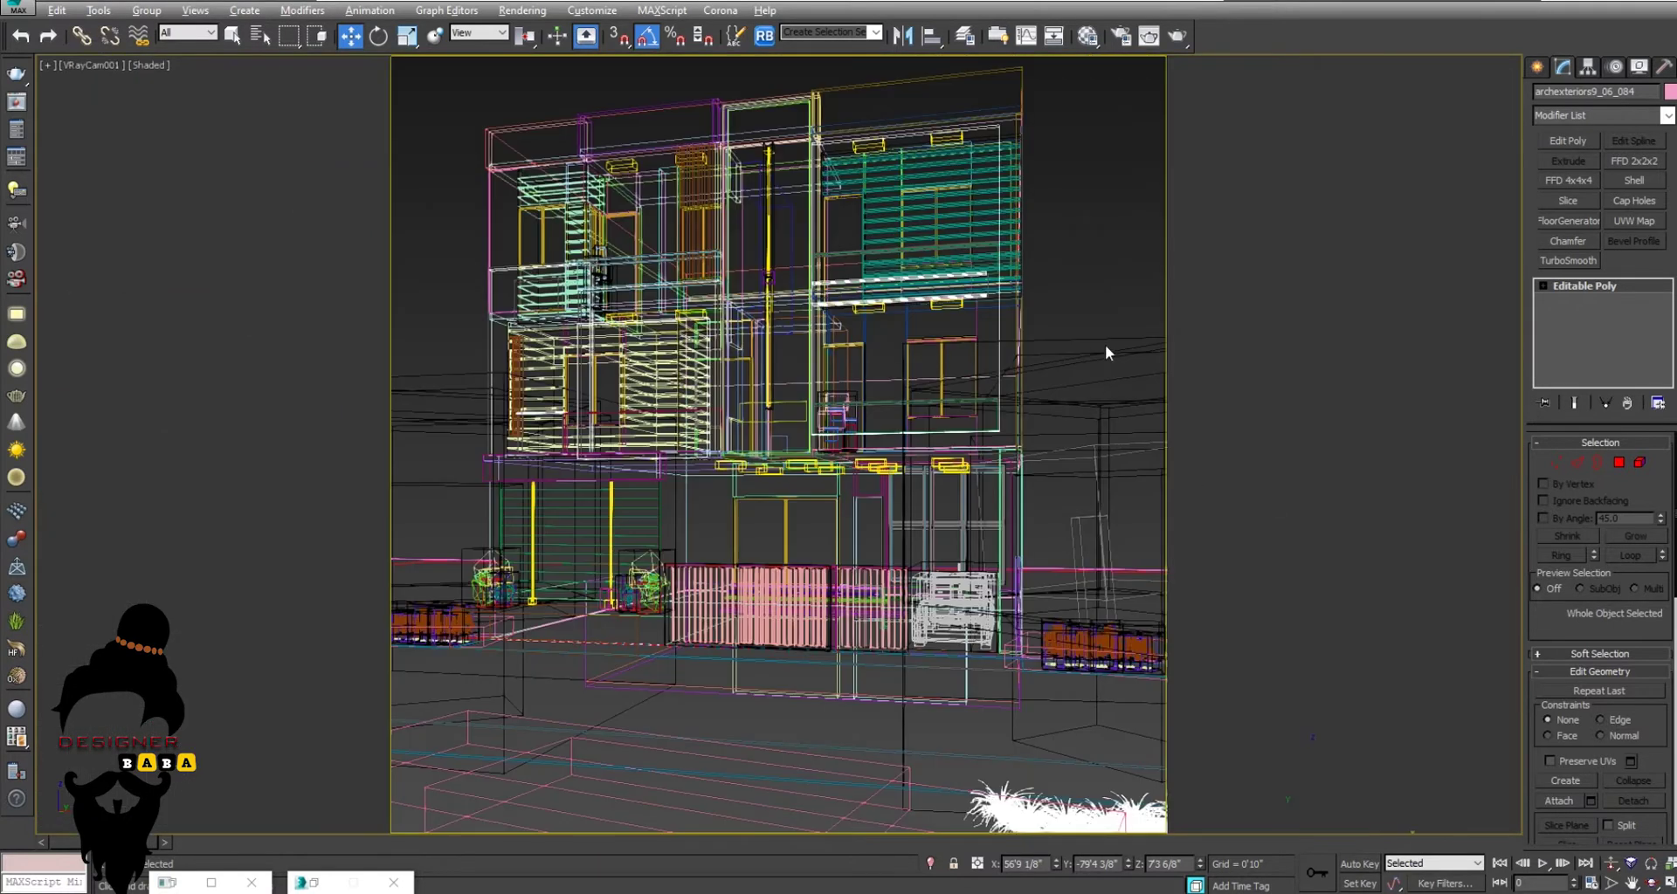
right_click(1101, 337)
left_click(1151, 572)
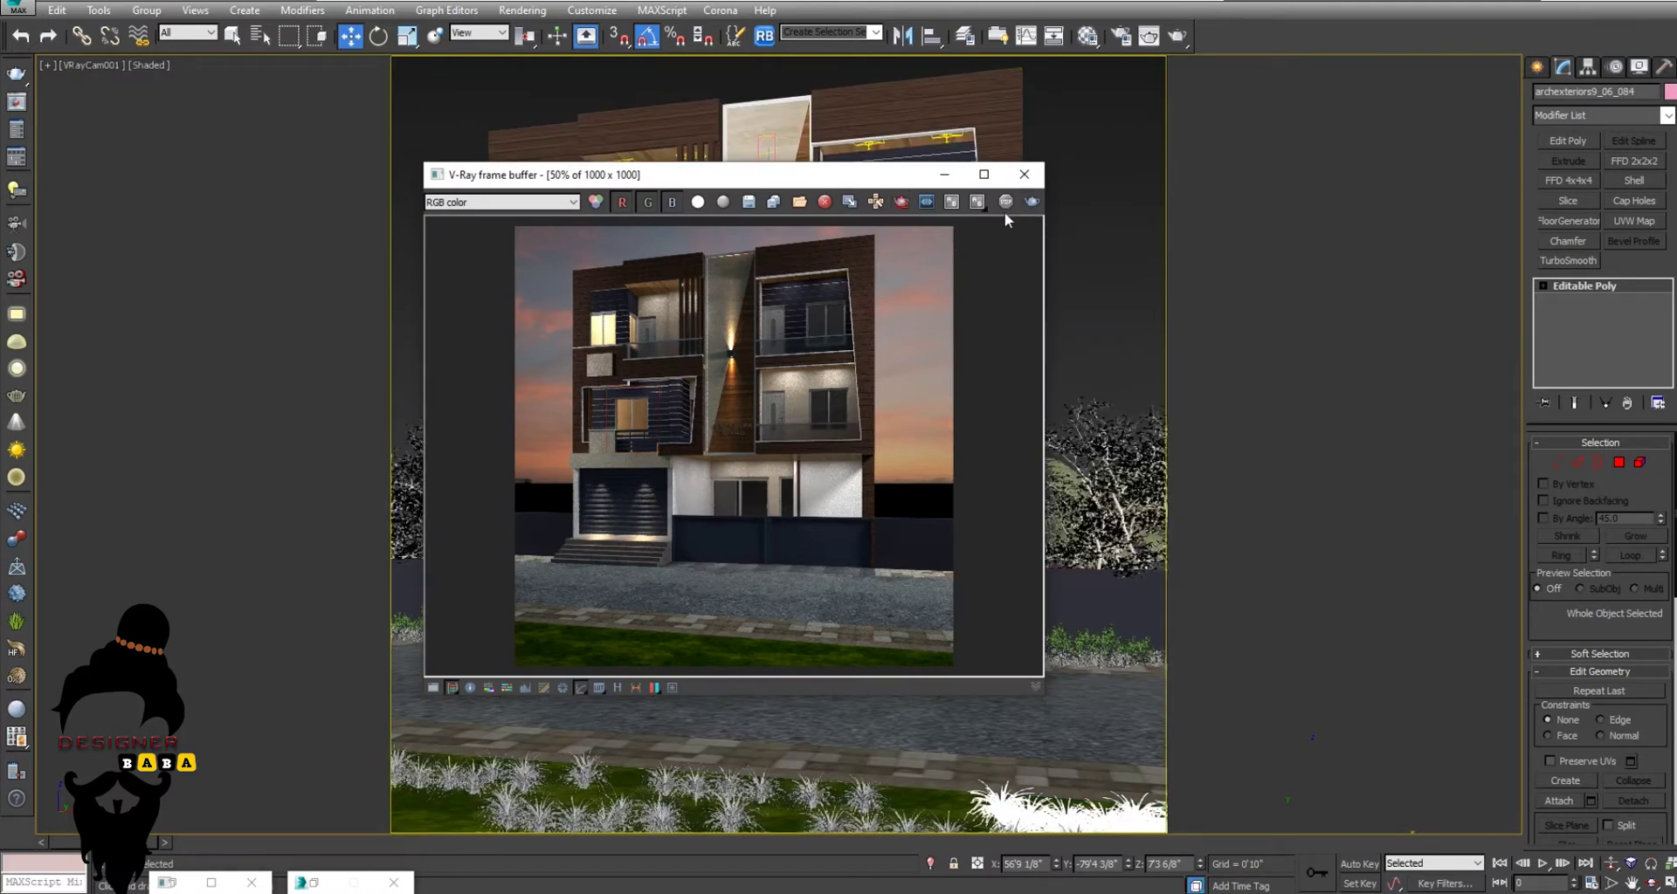
Step: Start the 1000 x 1000 camera render and reposition the frame buffer to watch it
left_click(1032, 203)
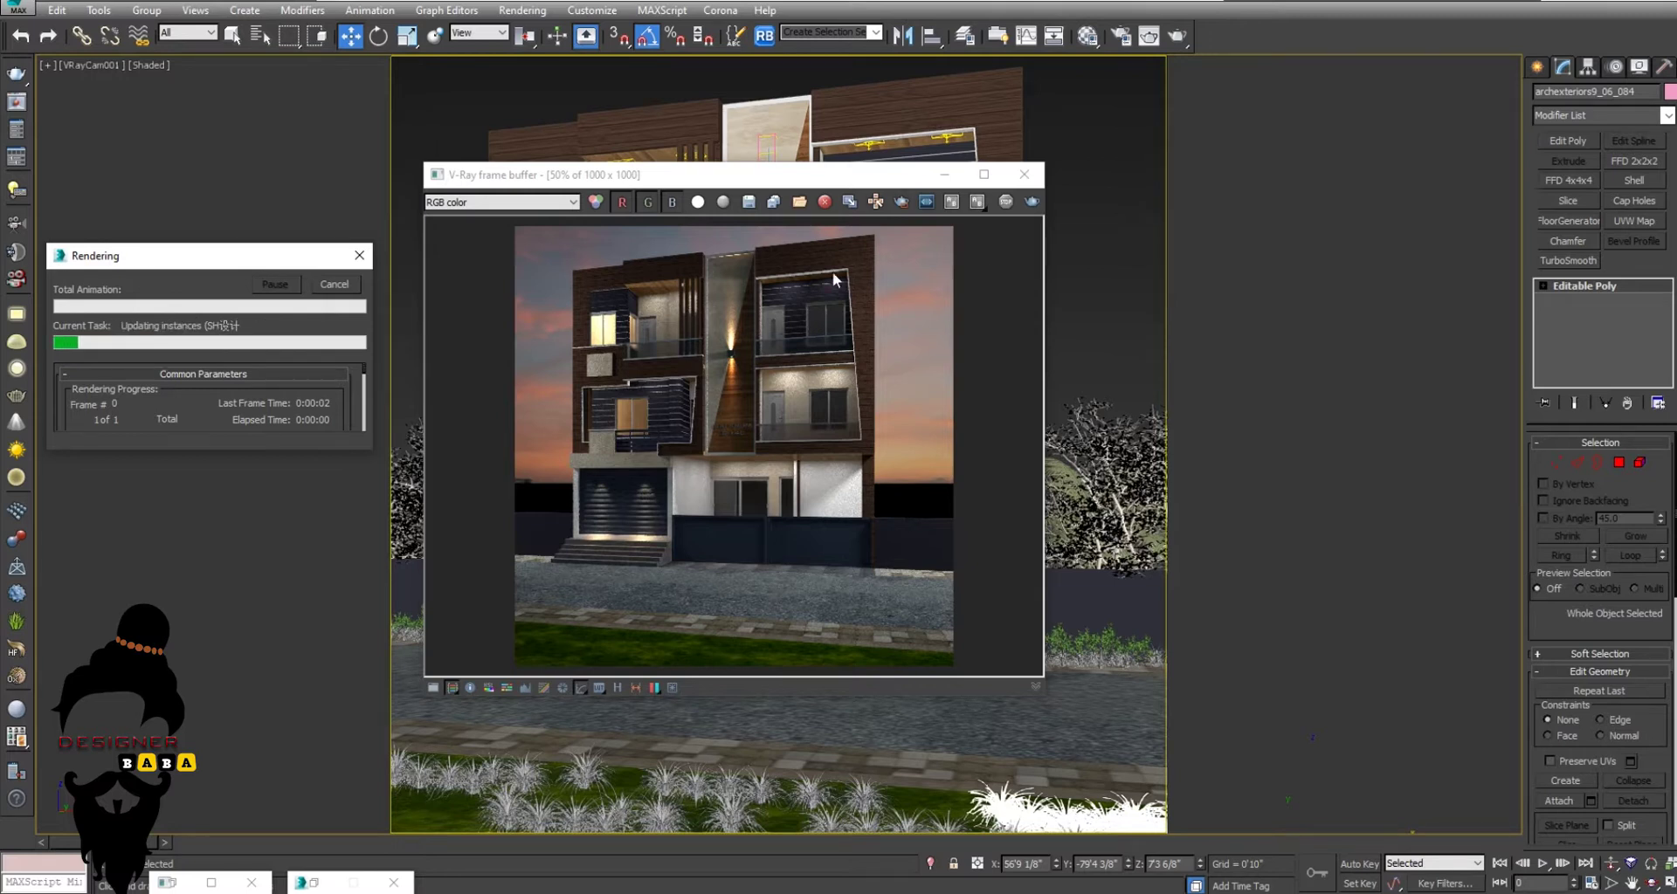
left_click_drag(814, 181, 794, 861)
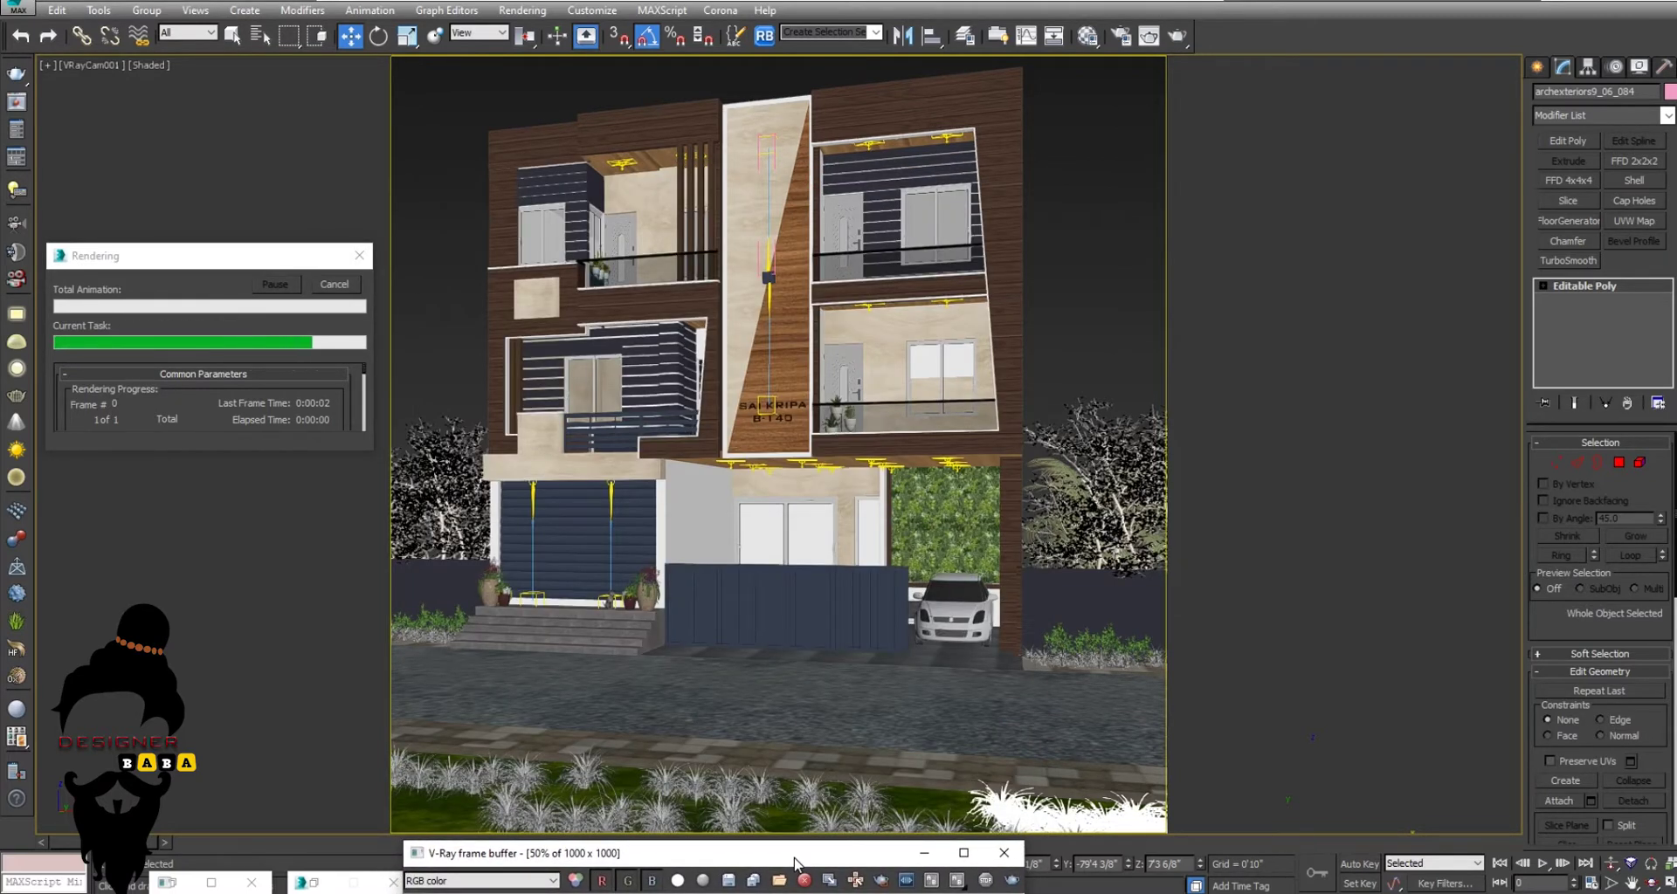
left_click_drag(795, 858, 795, 853)
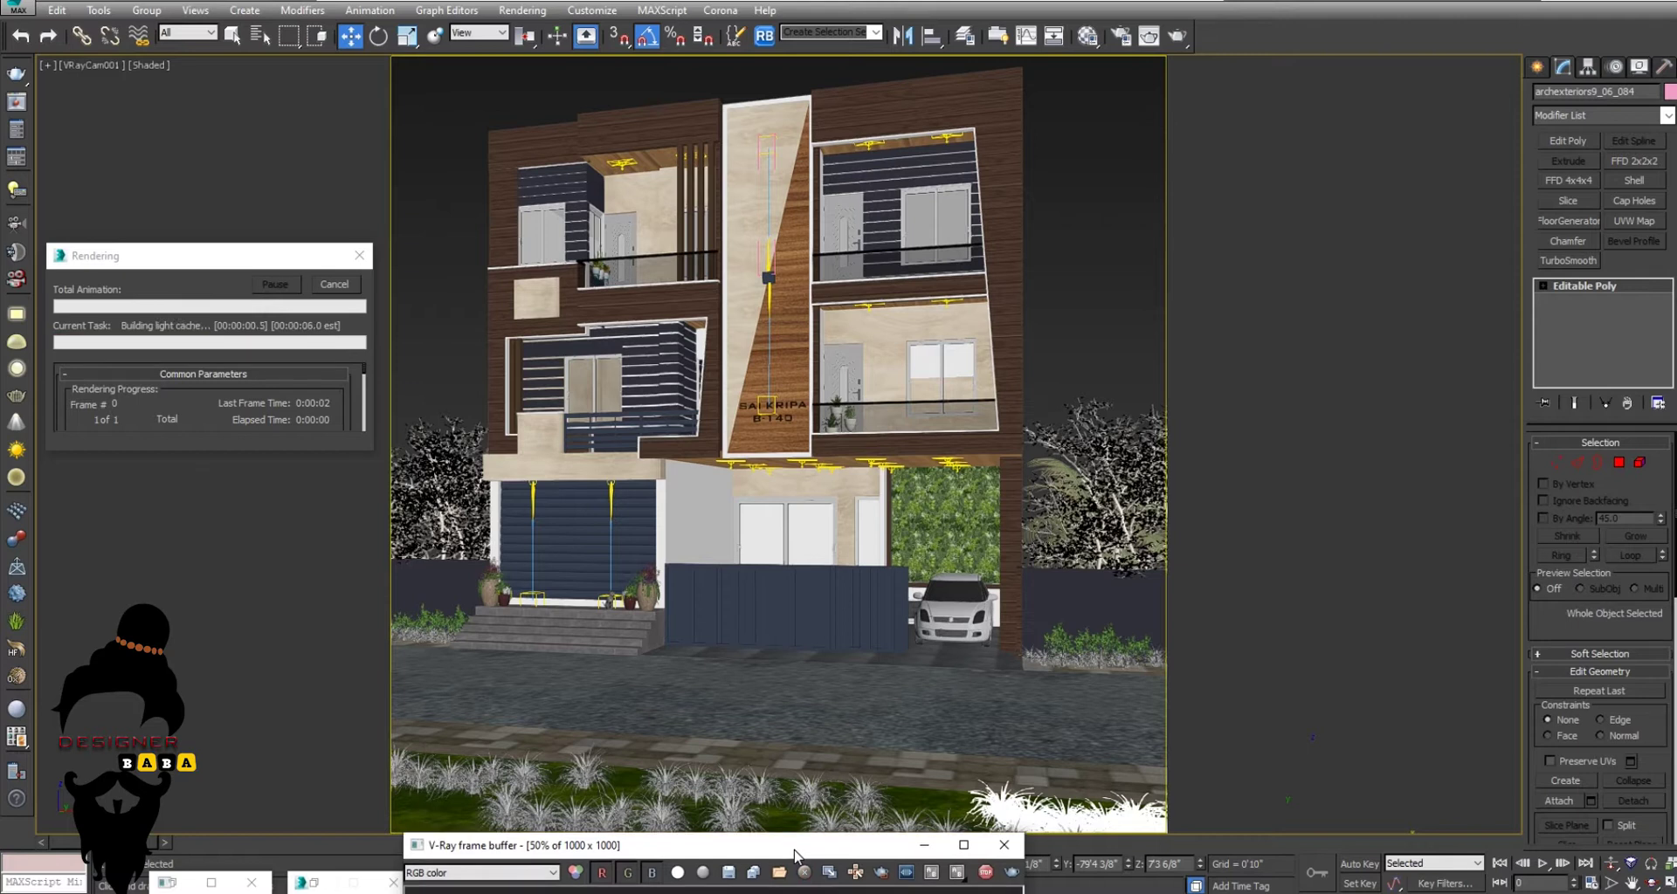
left_click_drag(794, 853, 831, 266)
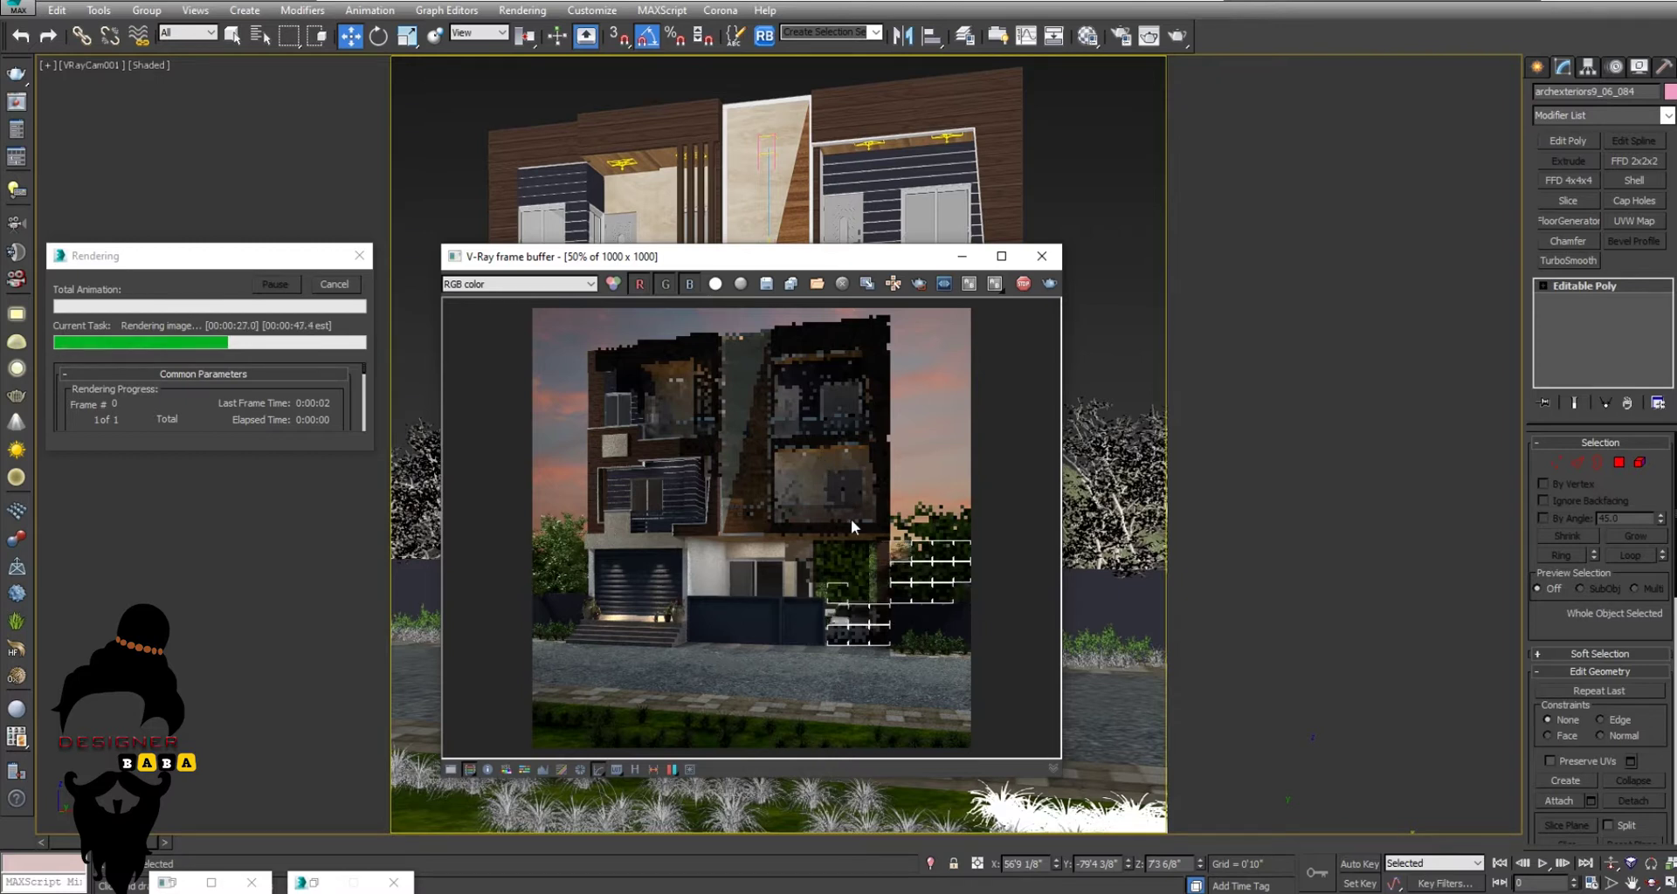
Step: Zoom the frame buffer to 100% to inspect the finished 42.8-second render
scroll(753, 561, "up", 1)
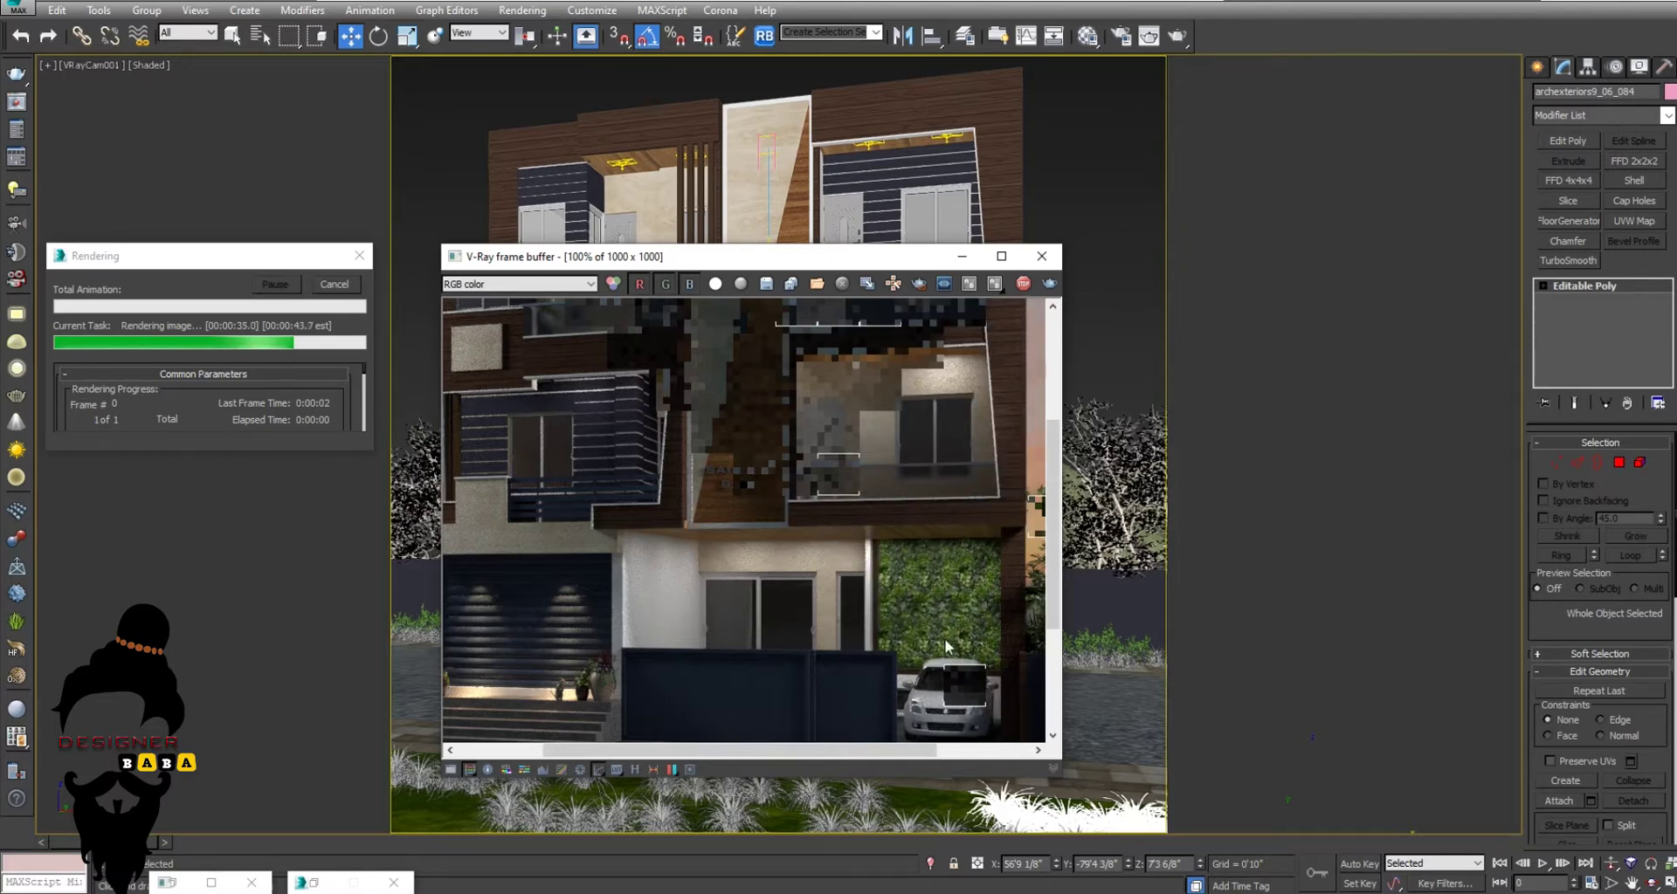
scroll(953, 596, "up", 3)
scroll(936, 599, "down", 3)
scroll(882, 485, "down", 1)
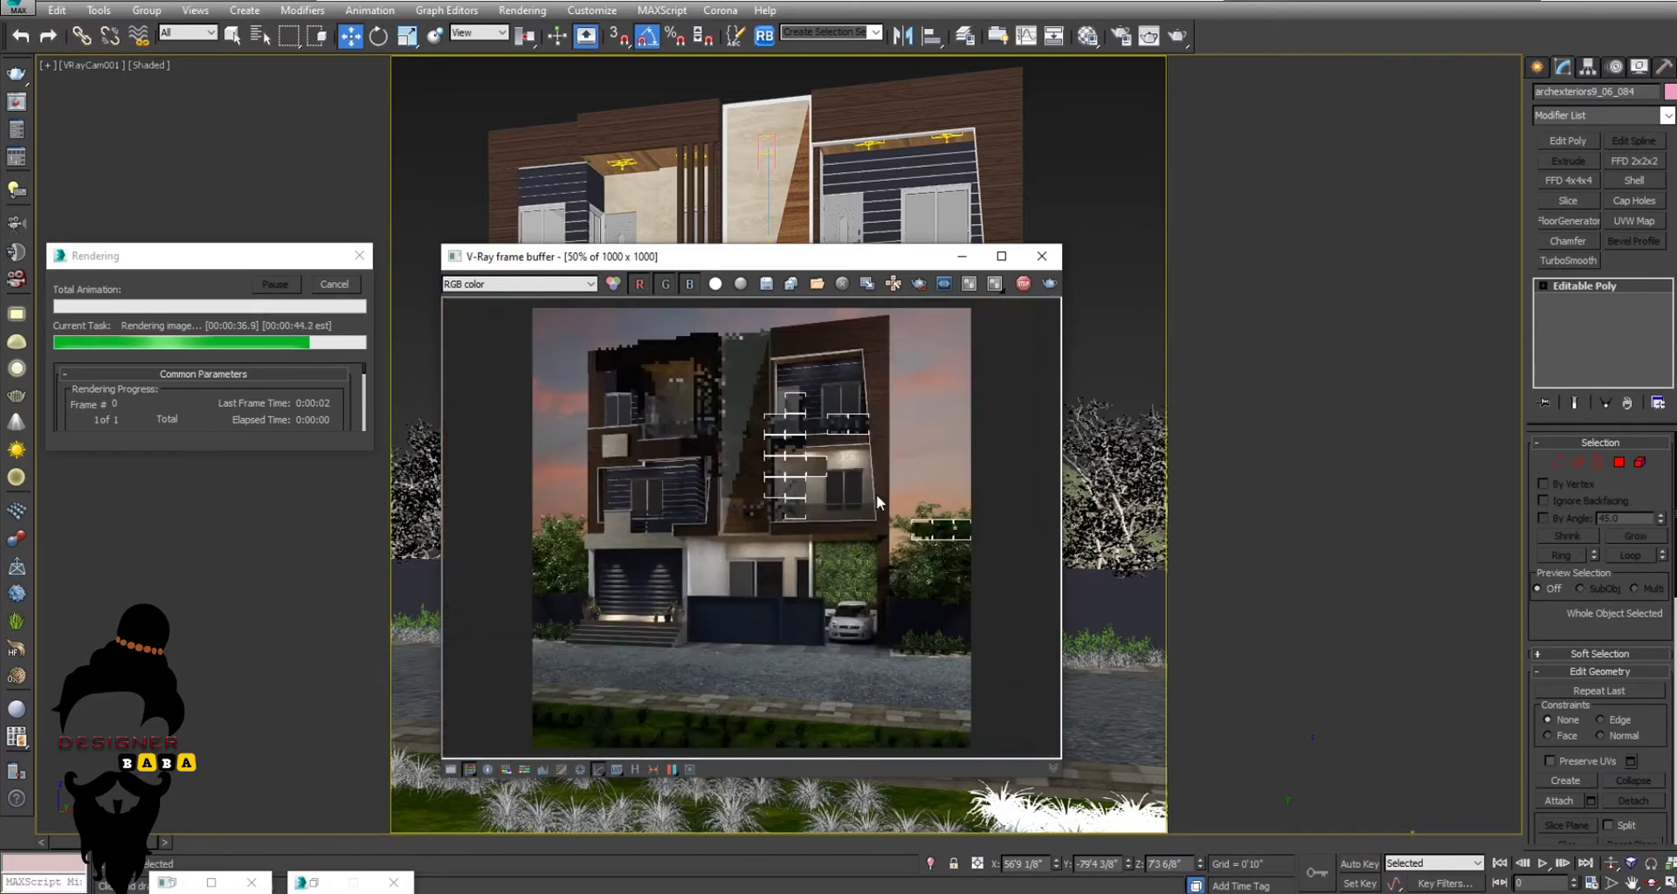
scroll(830, 401, "up", 1)
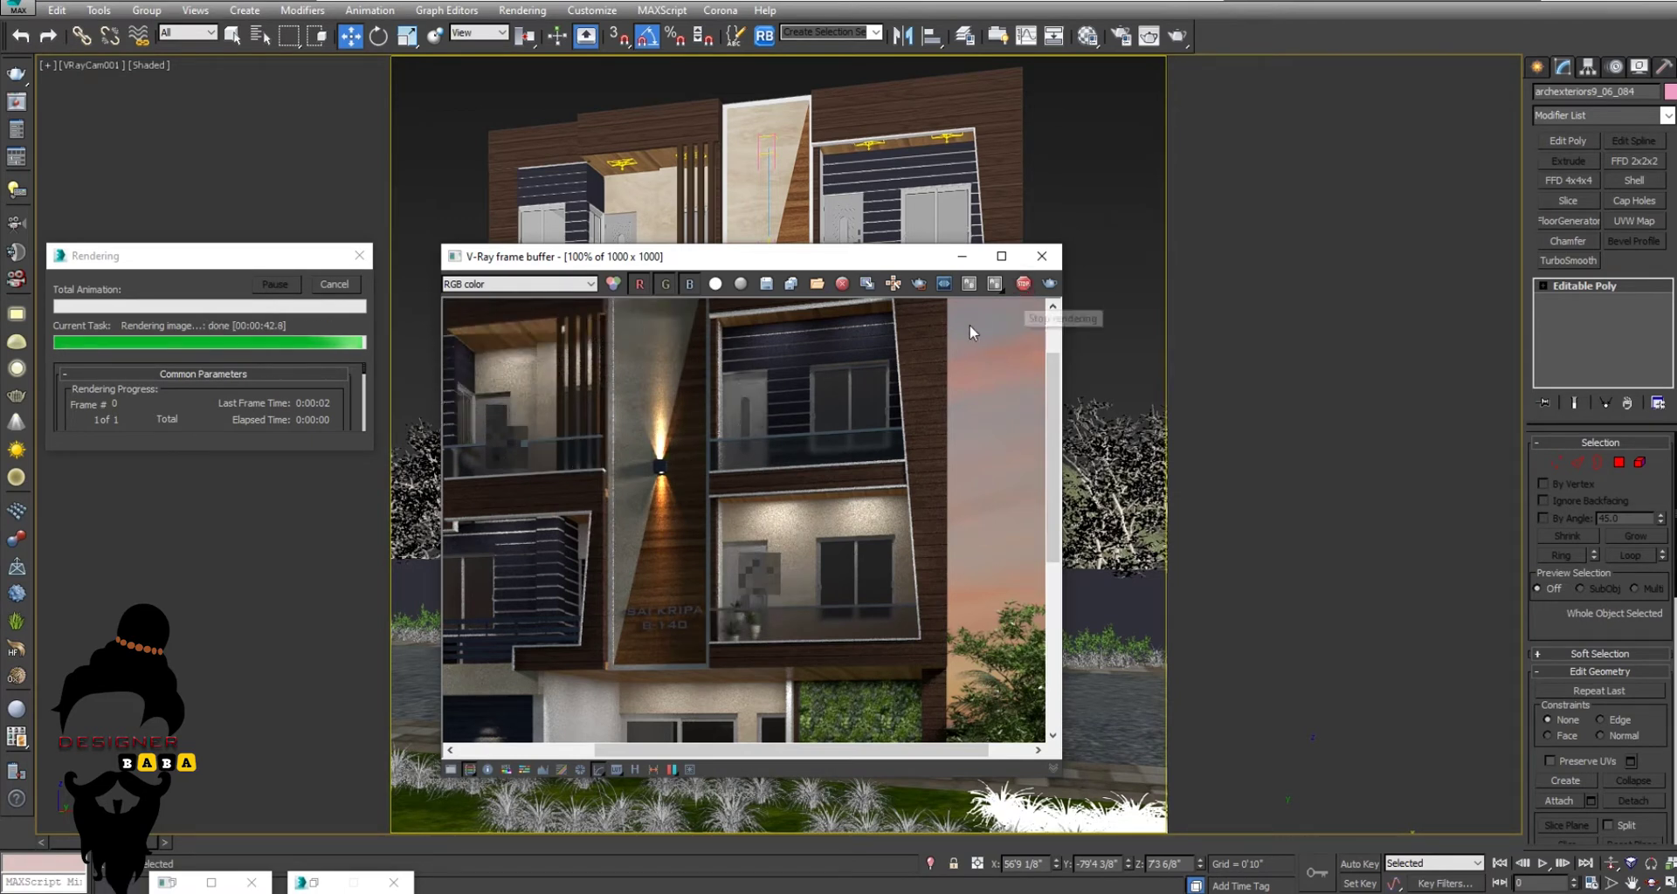
Step: Close the frame buffer and place a 3200 K sphere VRayLight in the Top view
left_click(1049, 256)
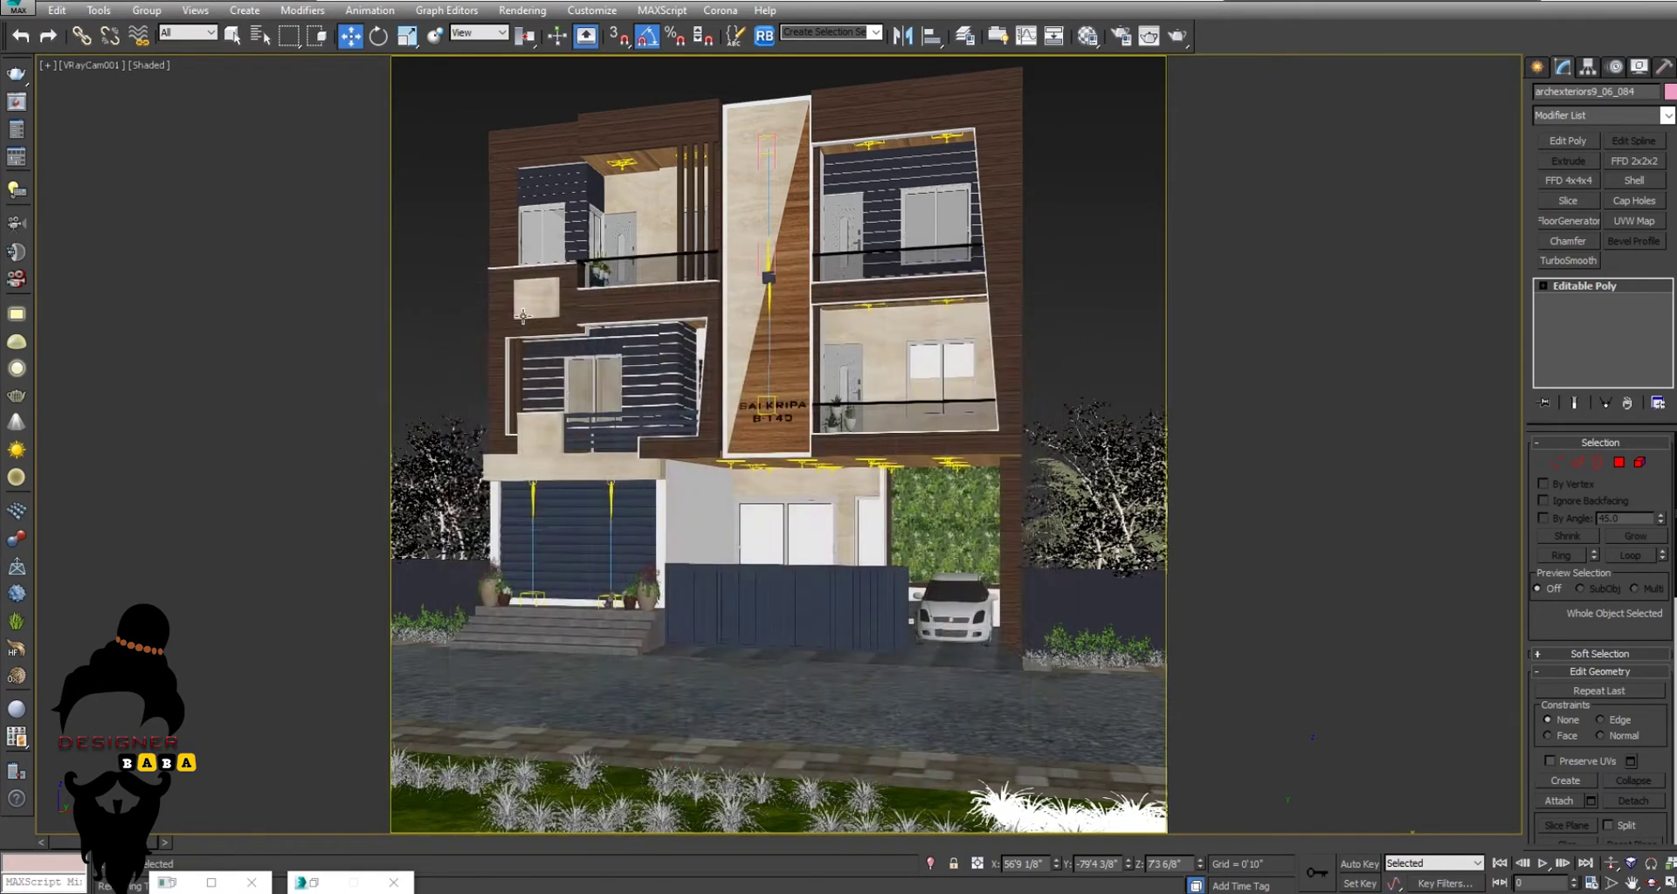
key("alt+w")
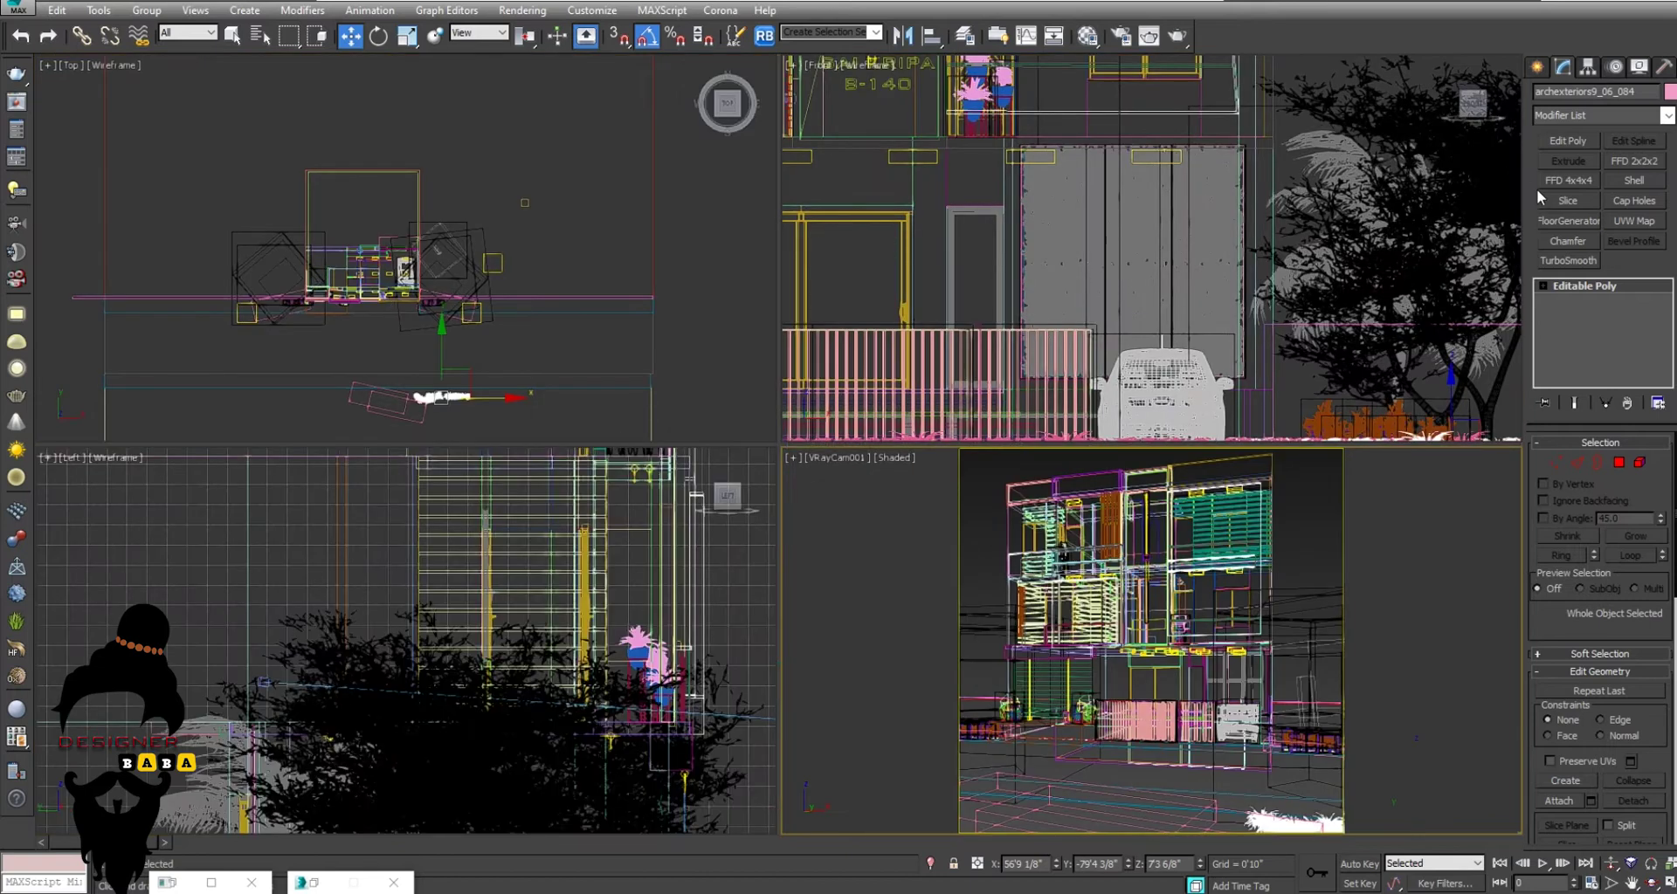
left_click(1537, 66)
left_click(1585, 94)
left_click(1568, 178)
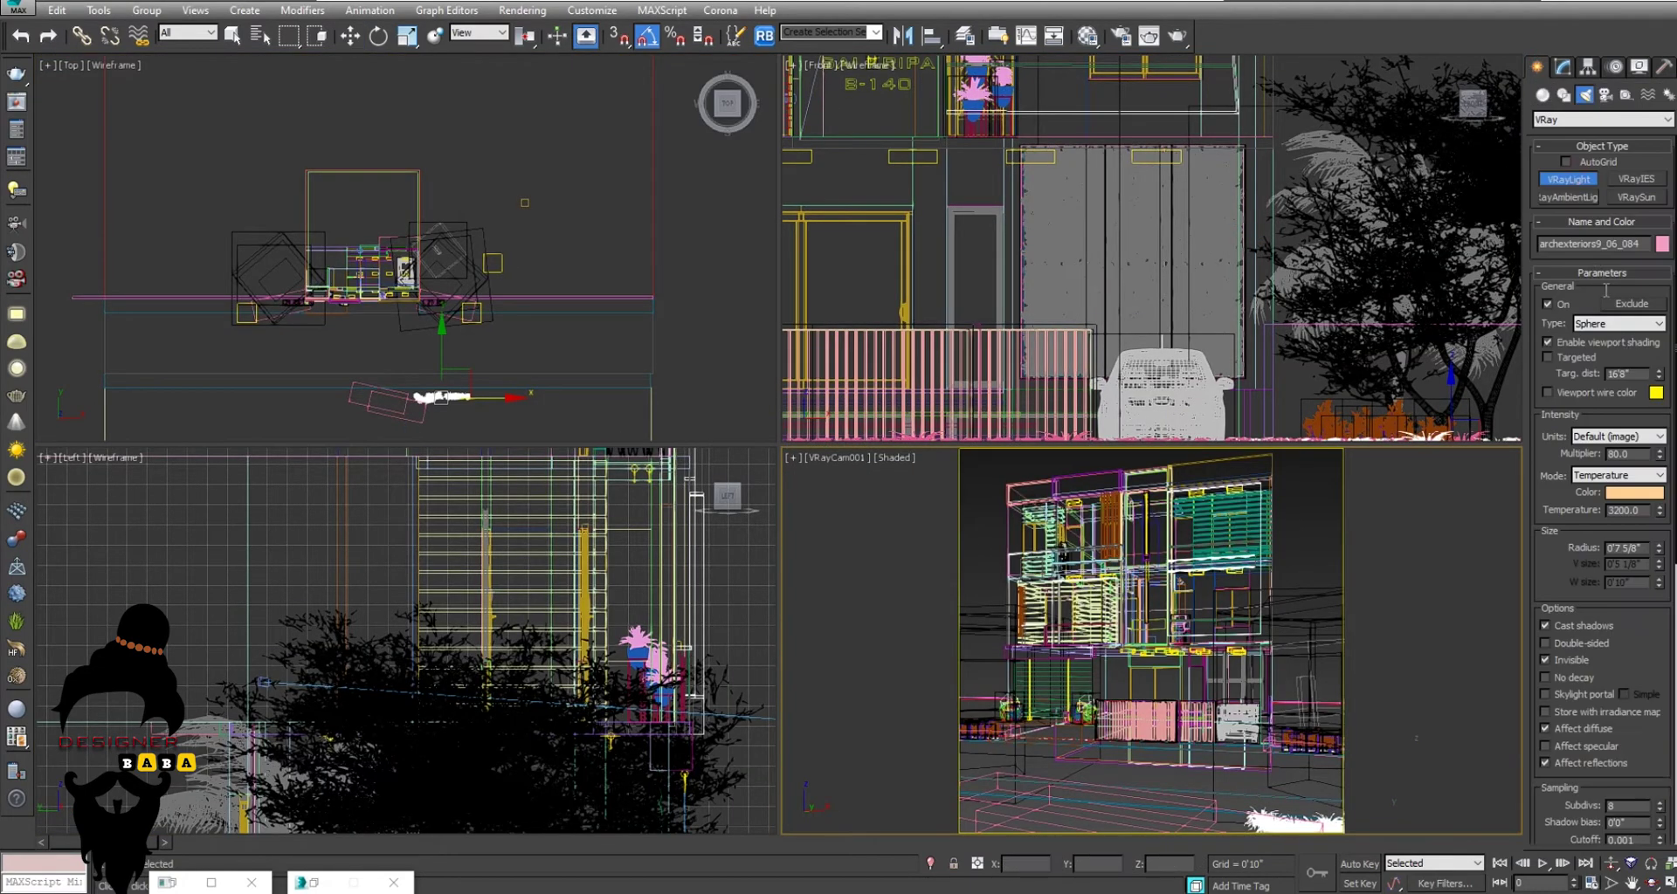
scroll(321, 249, "up", 3)
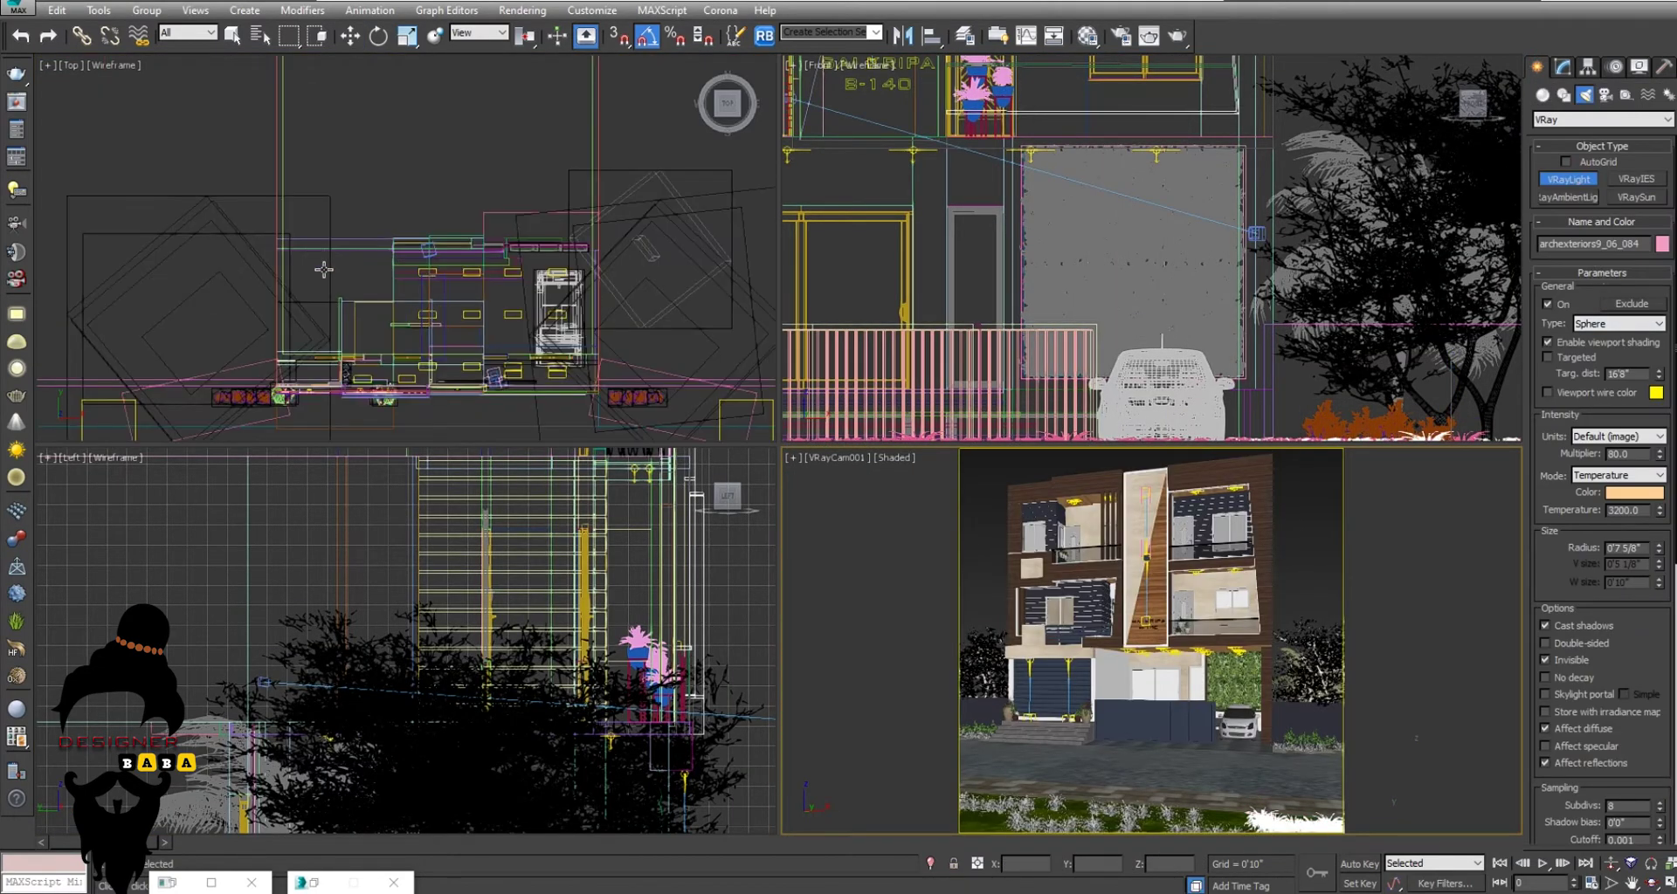
scroll(331, 302, "up", 2)
scroll(328, 308, "up", 1)
left_click(316, 297)
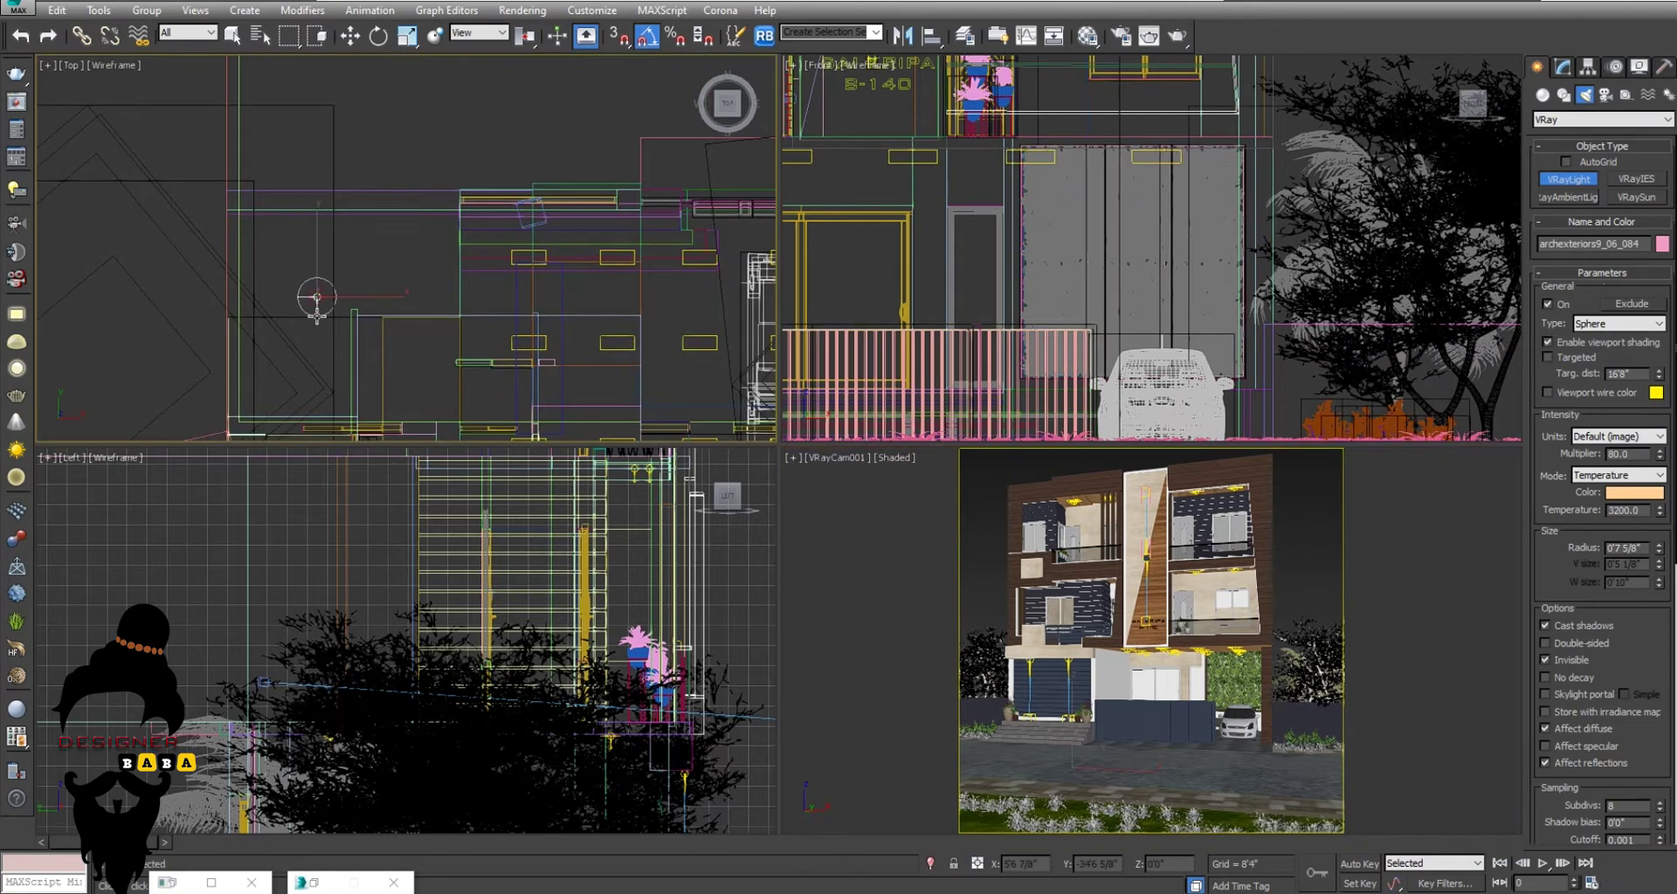
Step: In the Front view, raise the light beside the upper-floor window
key("w")
key("alt+w")
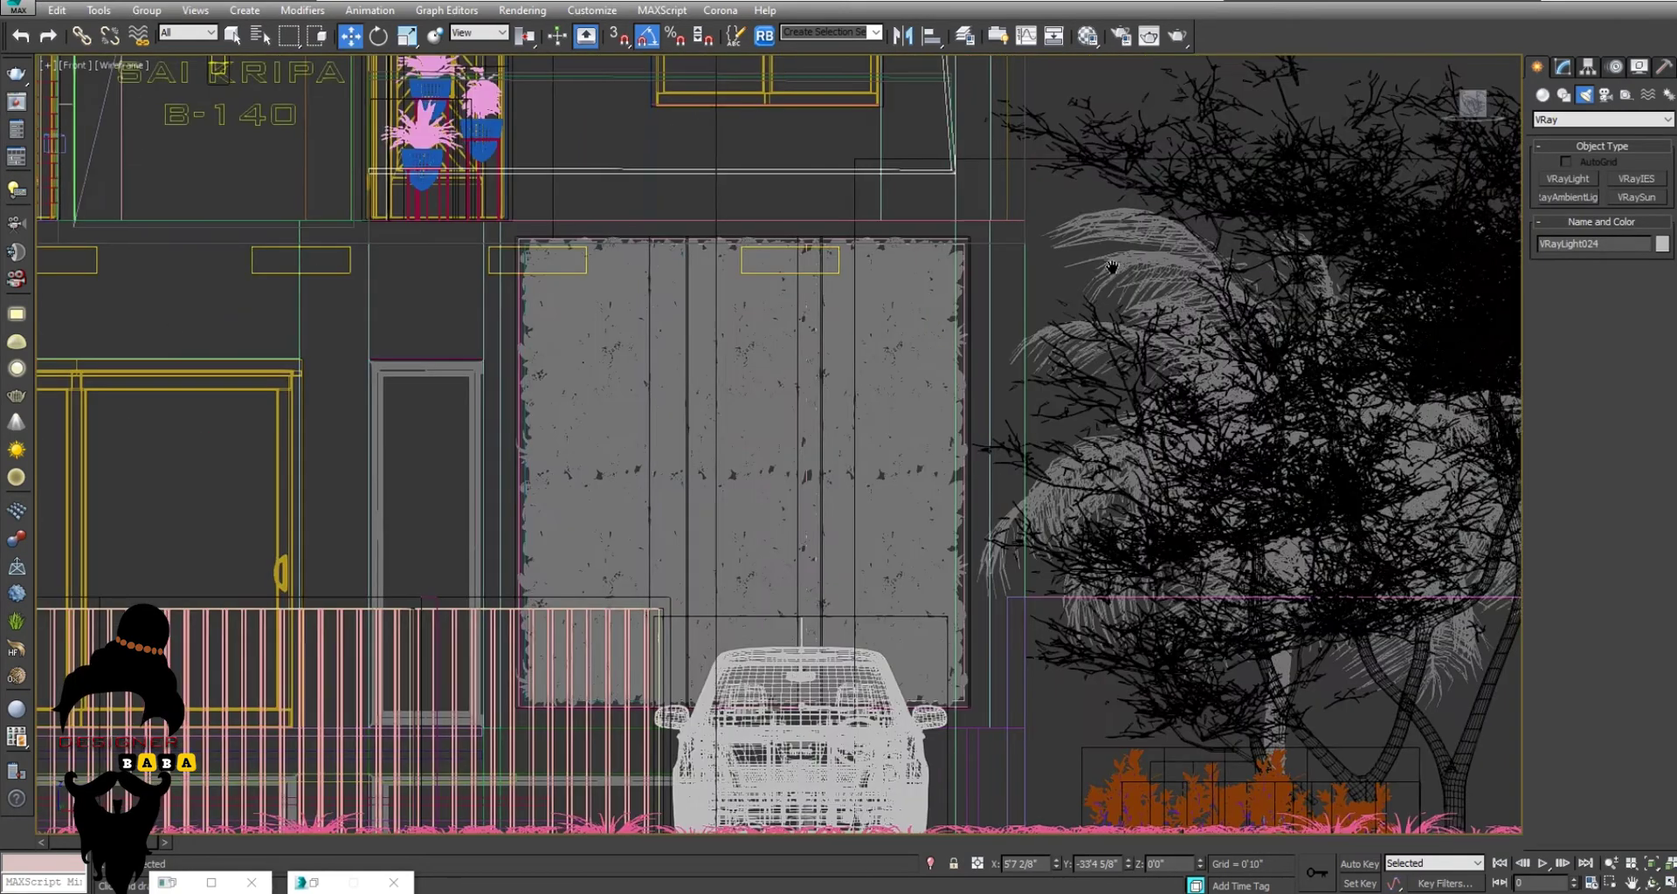
scroll(846, 288, "down", 2)
scroll(786, 350, "down", 1)
mouse_move(786, 349)
middle_mouse_down()
mouse_move(726, 403)
mouse_move(784, 408)
middle_mouse_up()
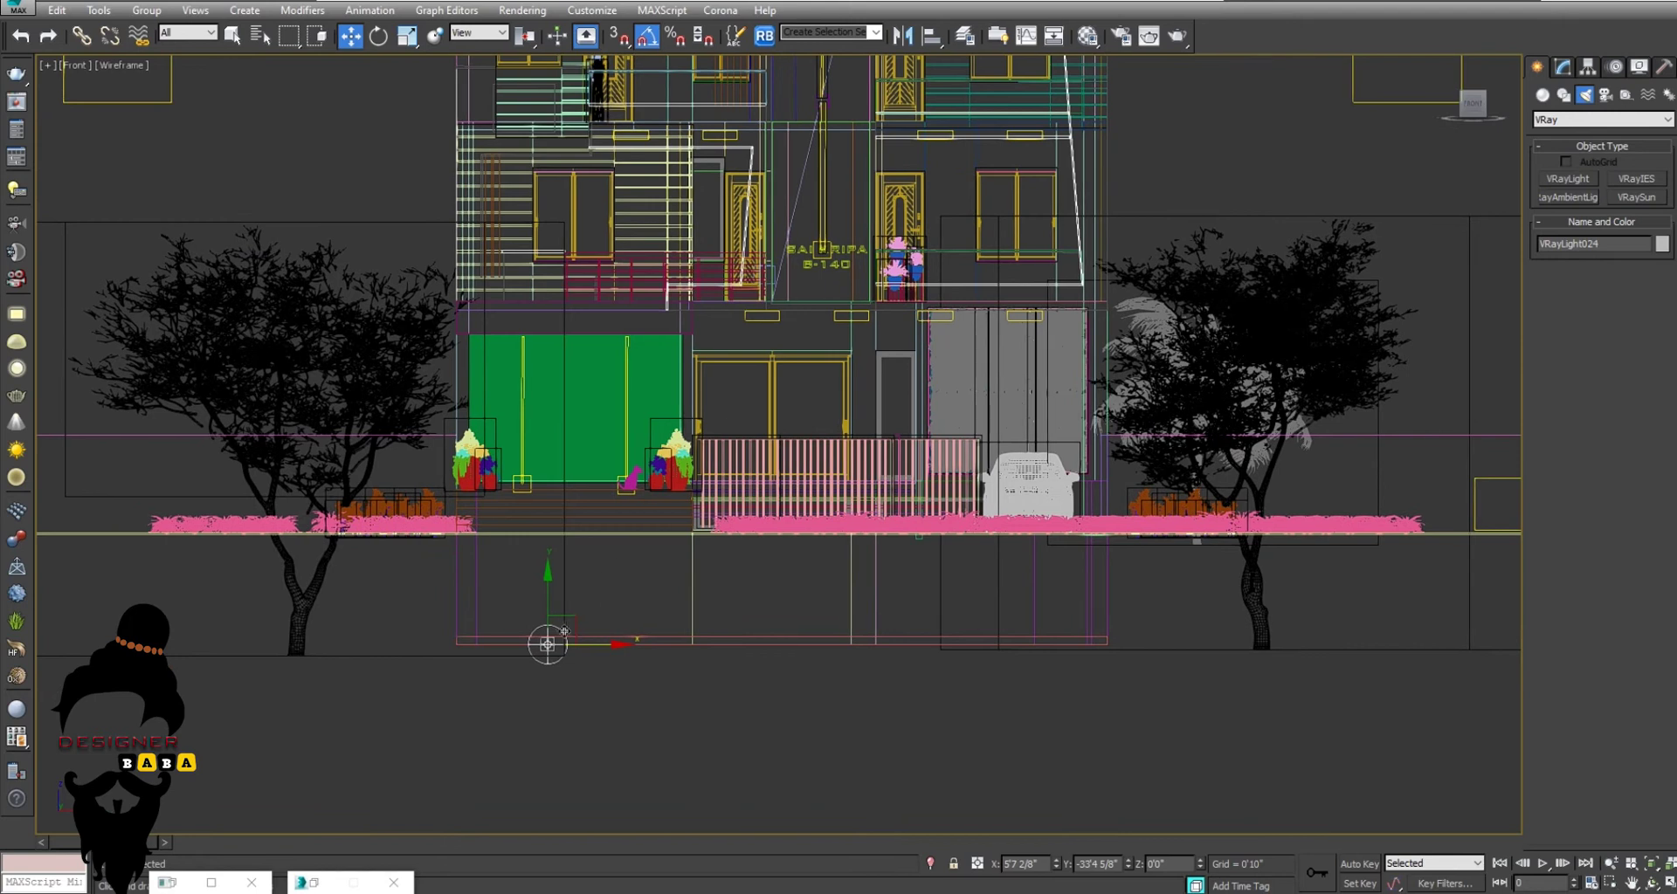
mouse_move(525, 442)
left_mouse_down()
mouse_move(552, 169)
mouse_move(503, 174)
left_mouse_up()
scroll(552, 172, "up", 2)
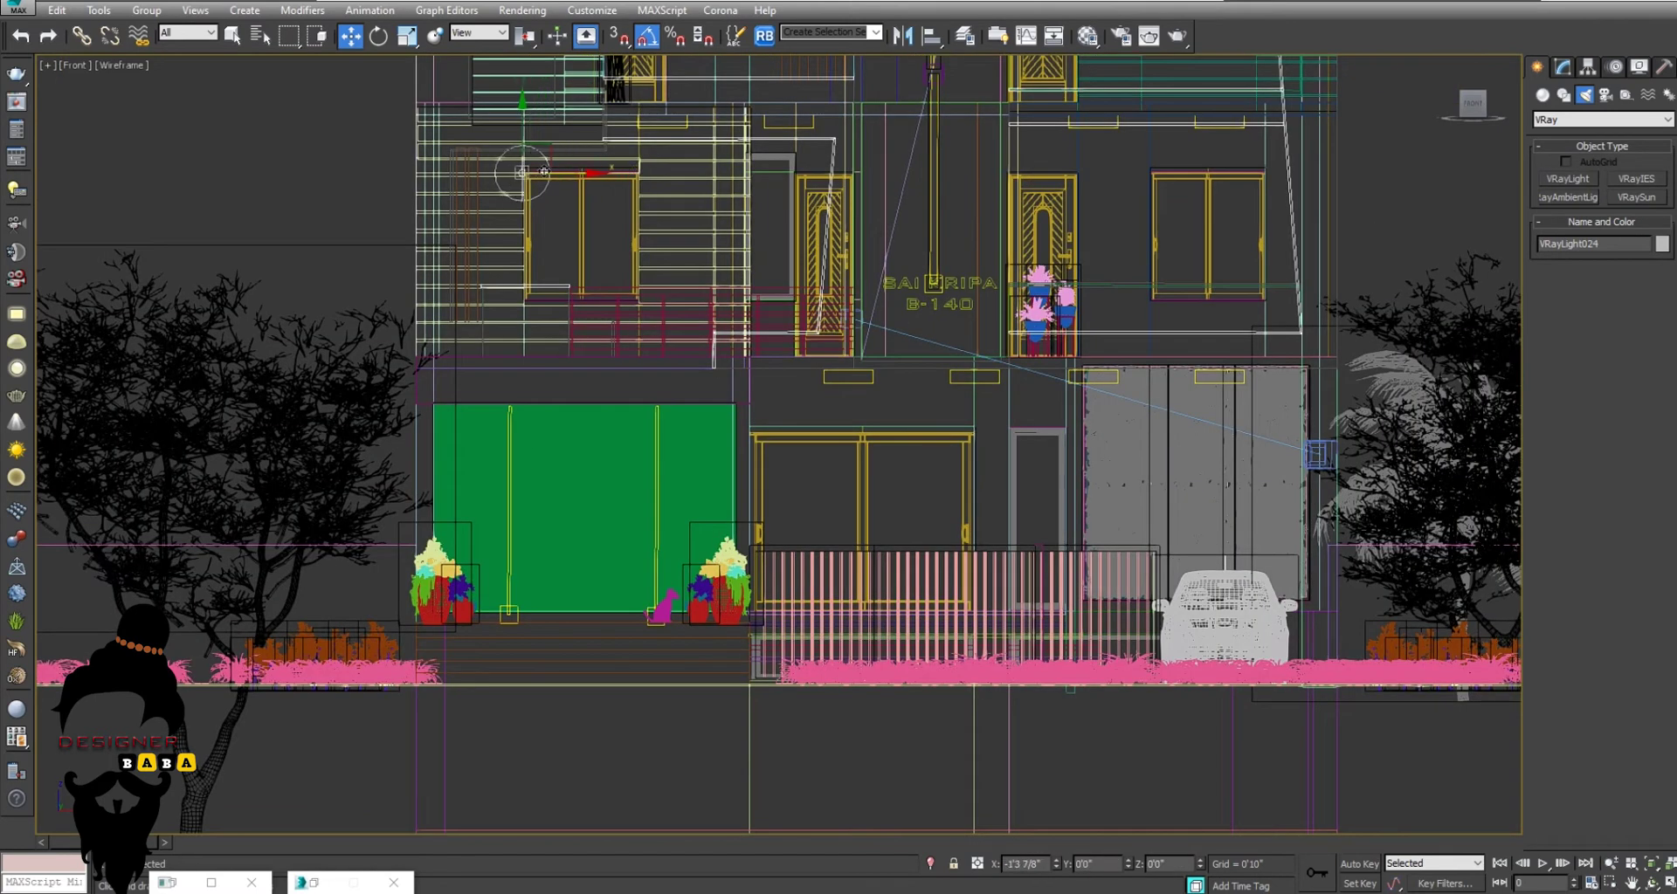
middle_click_drag(551, 195, 615, 326)
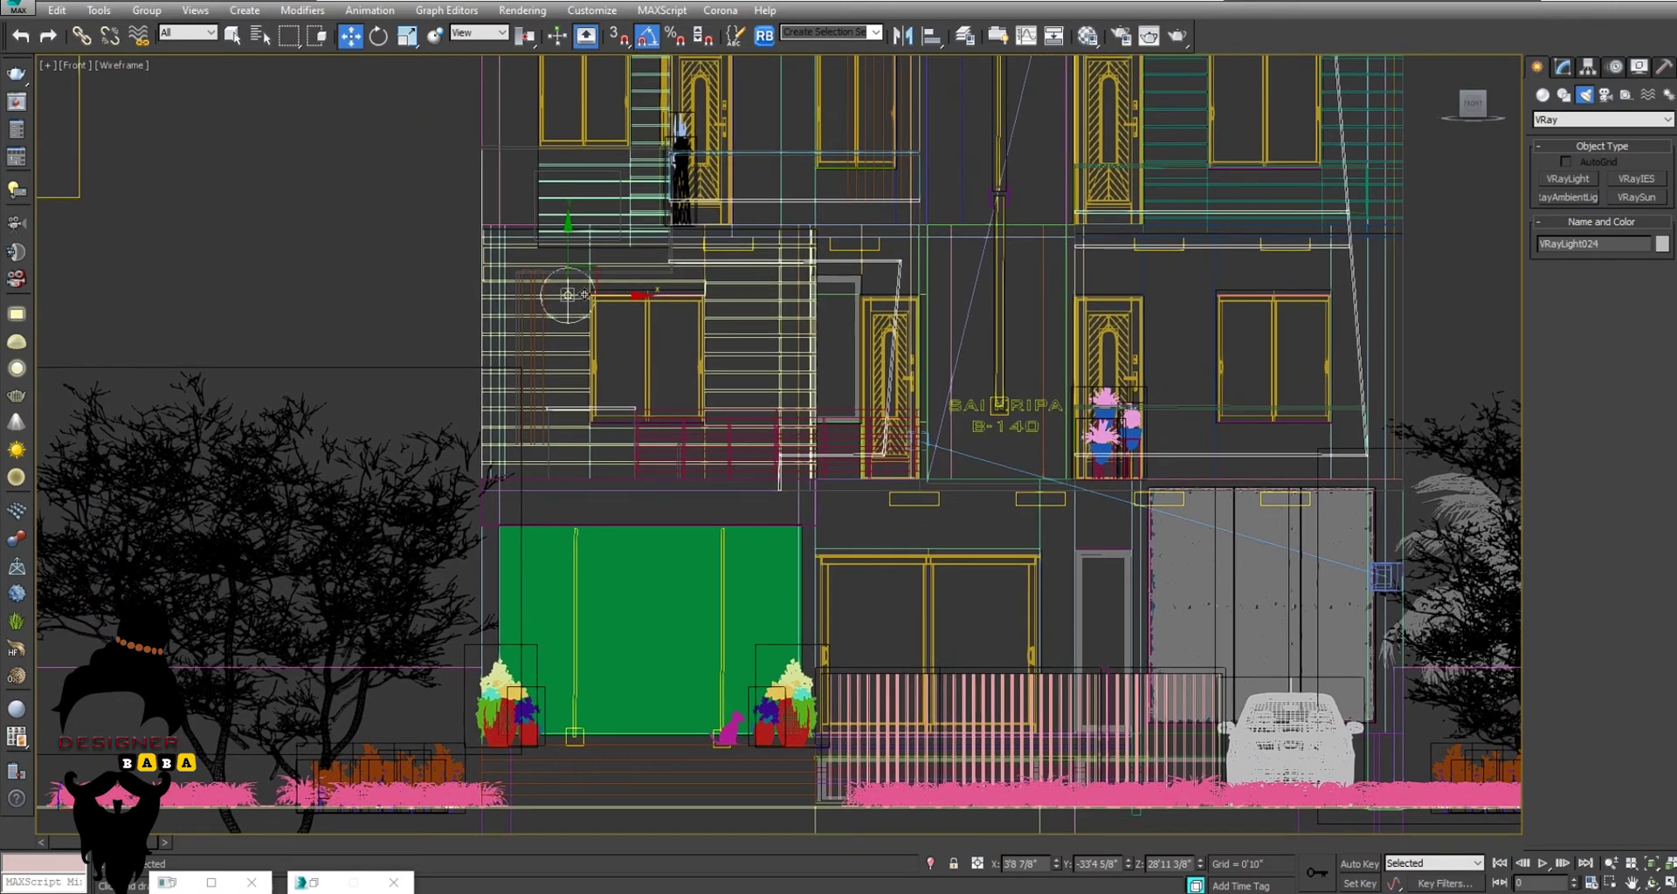
Step: Clone the light higher on the facade as instance VRayLight025
scroll(585, 294, "down", 2)
left_click_drag(590, 384, 627, 224, "shift")
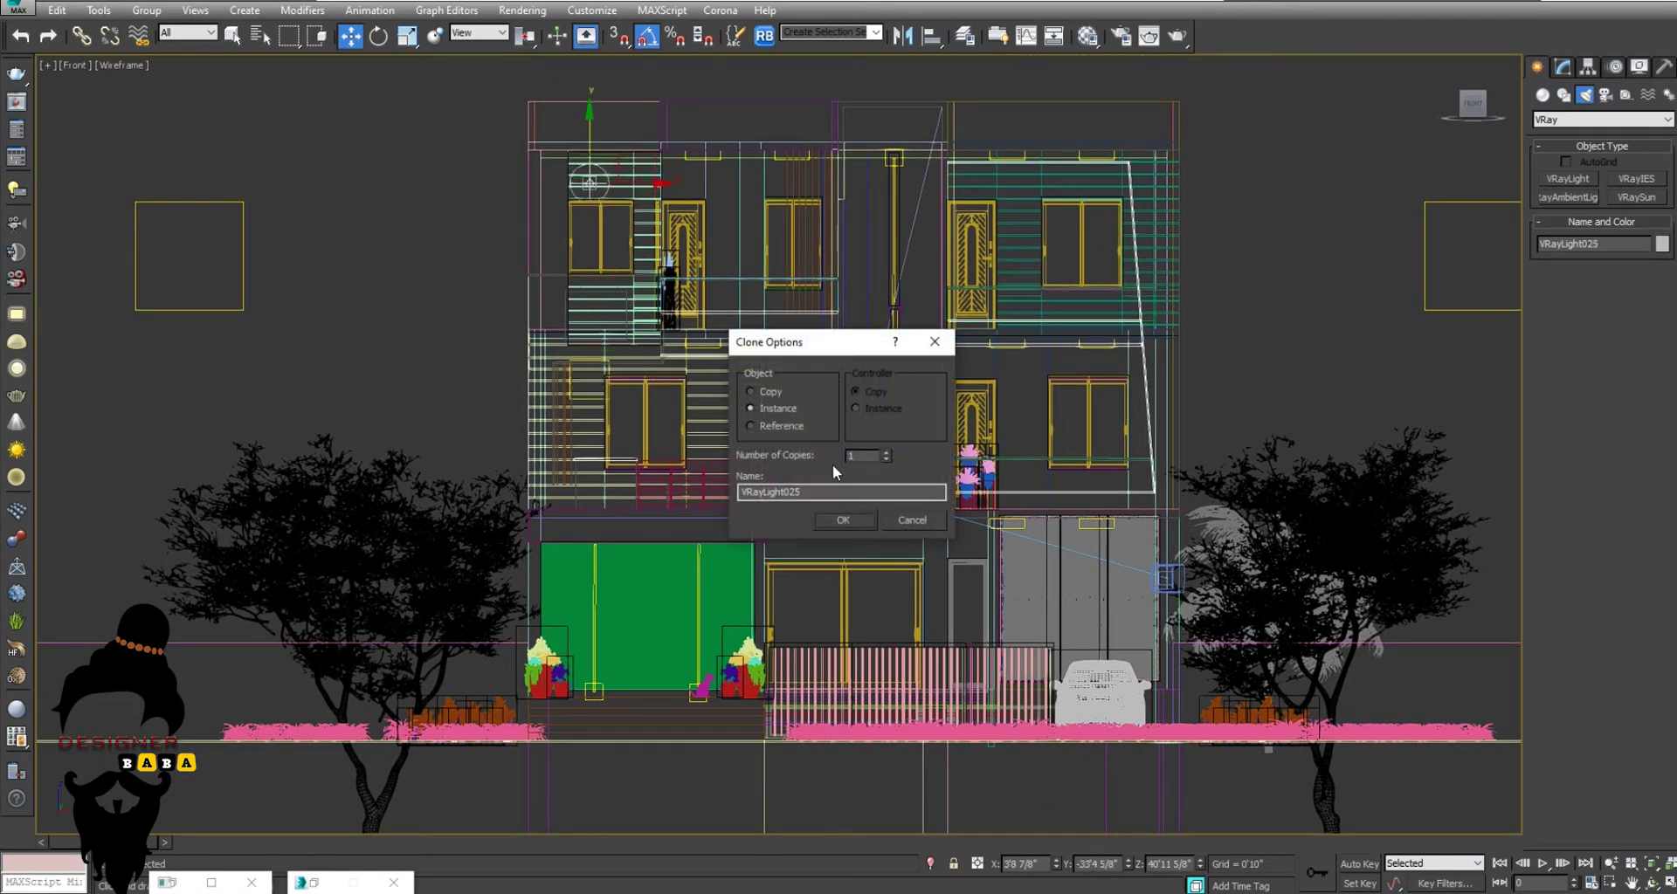
left_click(836, 520)
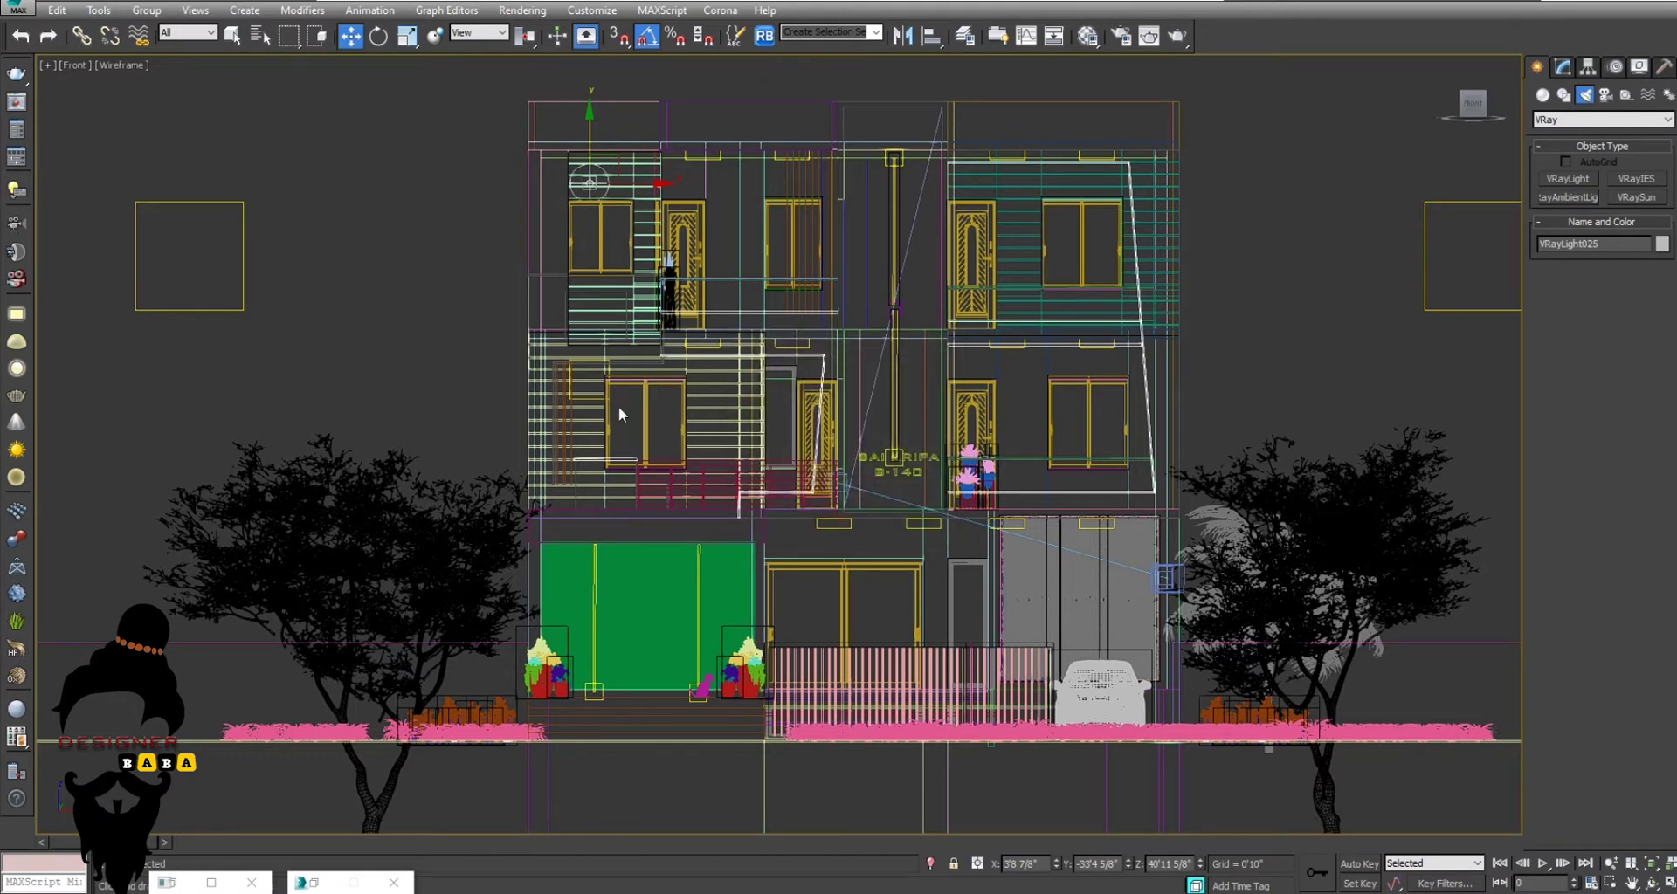
key("alt+w")
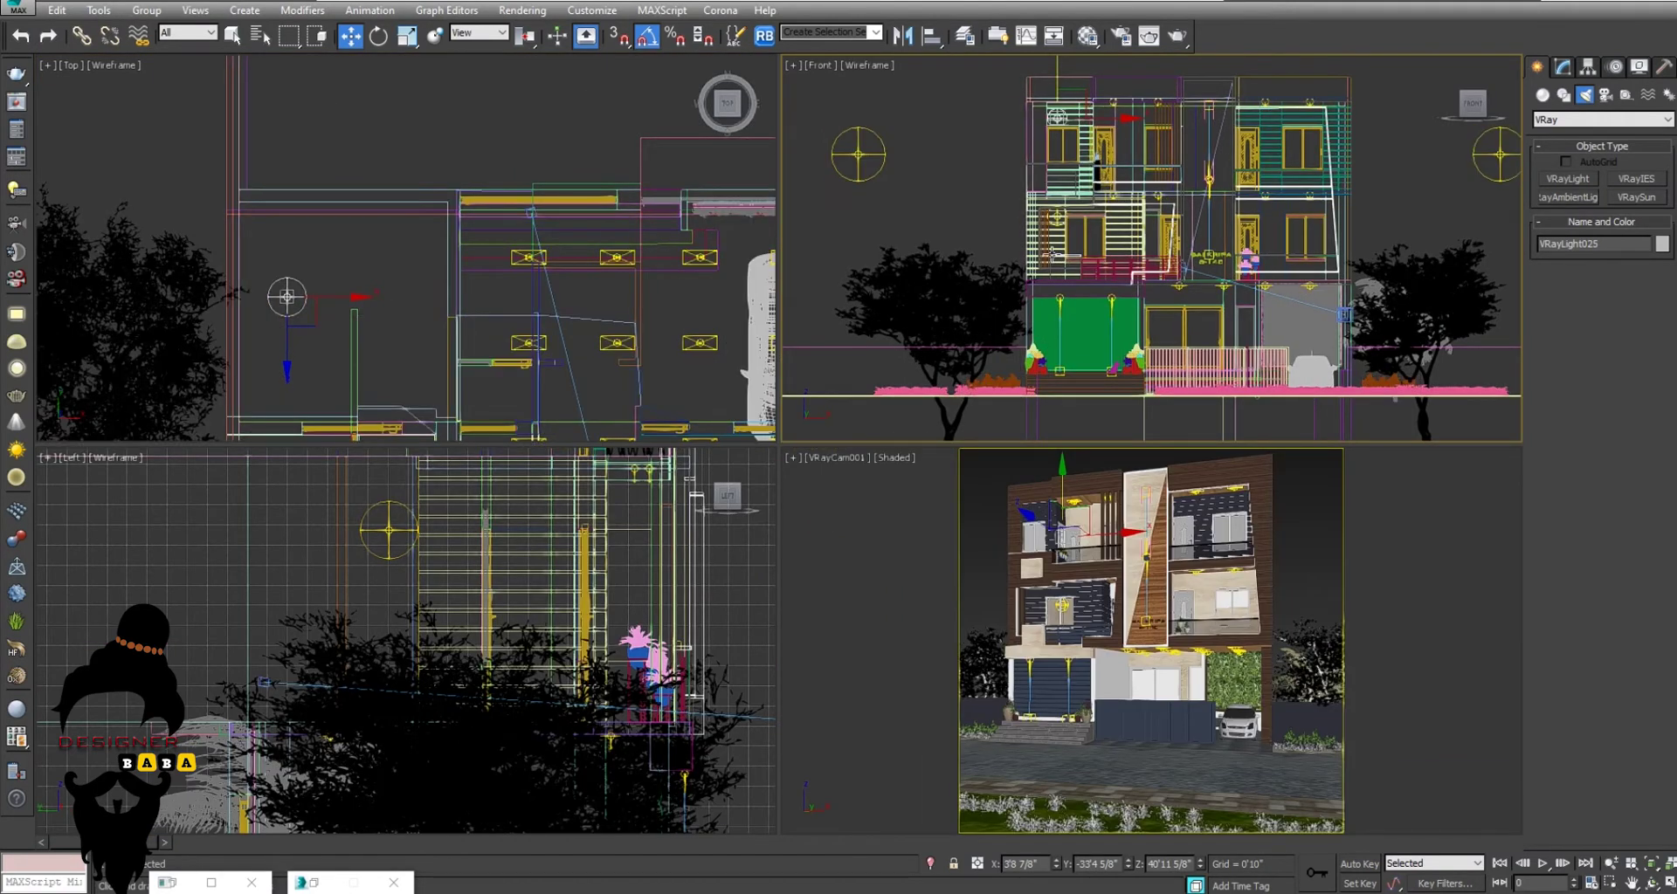
Step: Maximize the camera view and reopen the V-Ray frame buffer
right_click(917, 520)
key("alt+w")
right_click(955, 479)
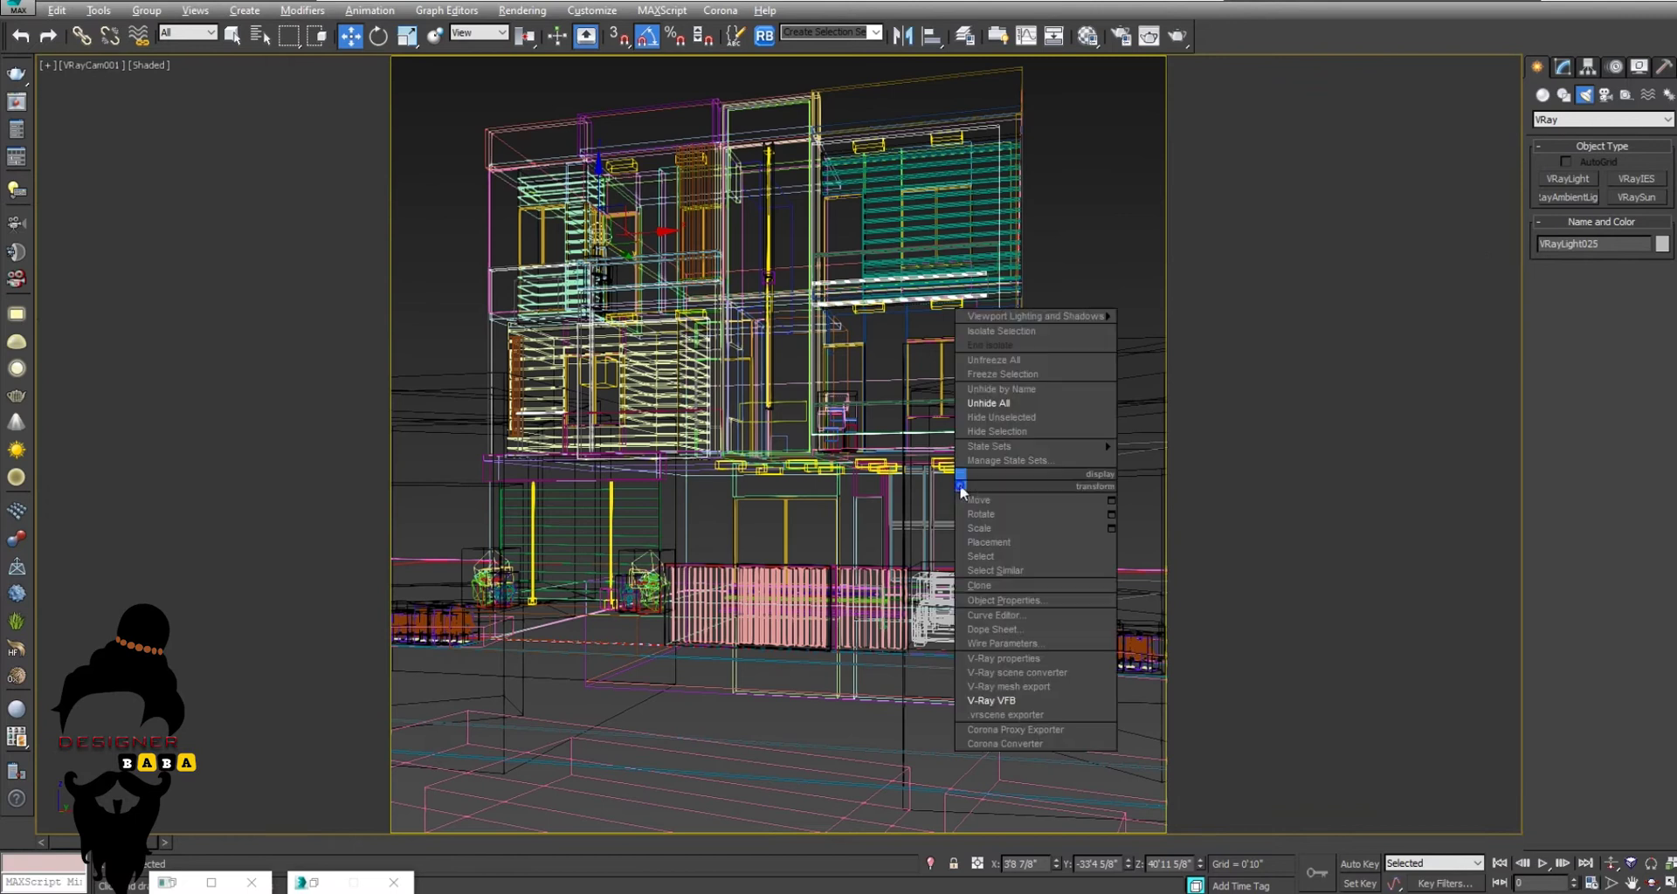
left_click(1005, 700)
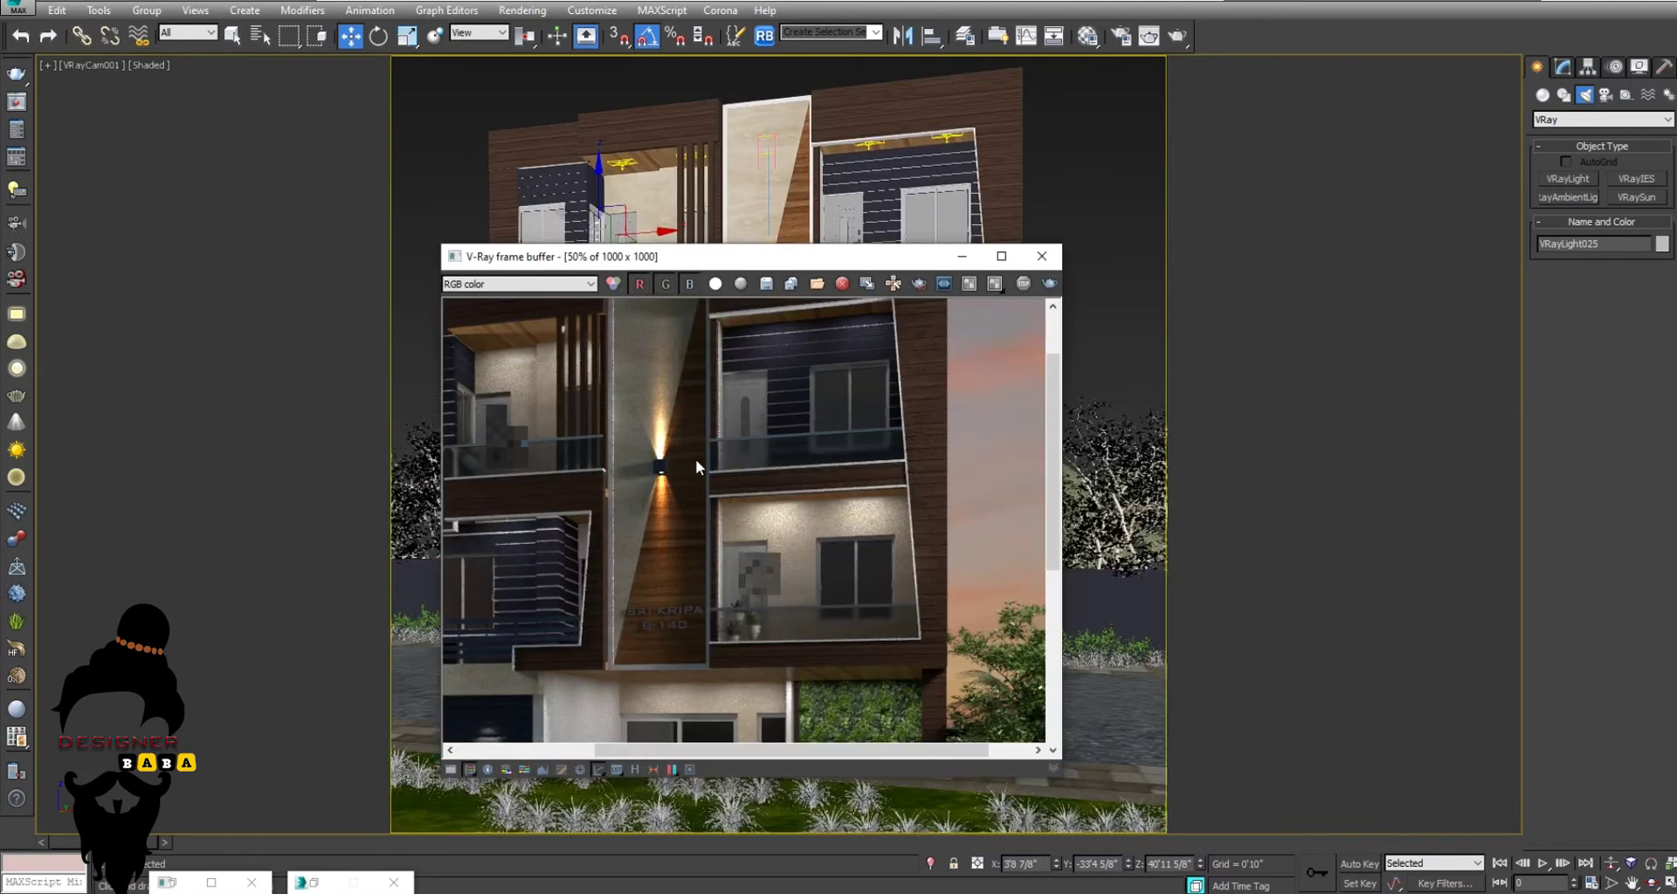
scroll(695, 458, "down", 1)
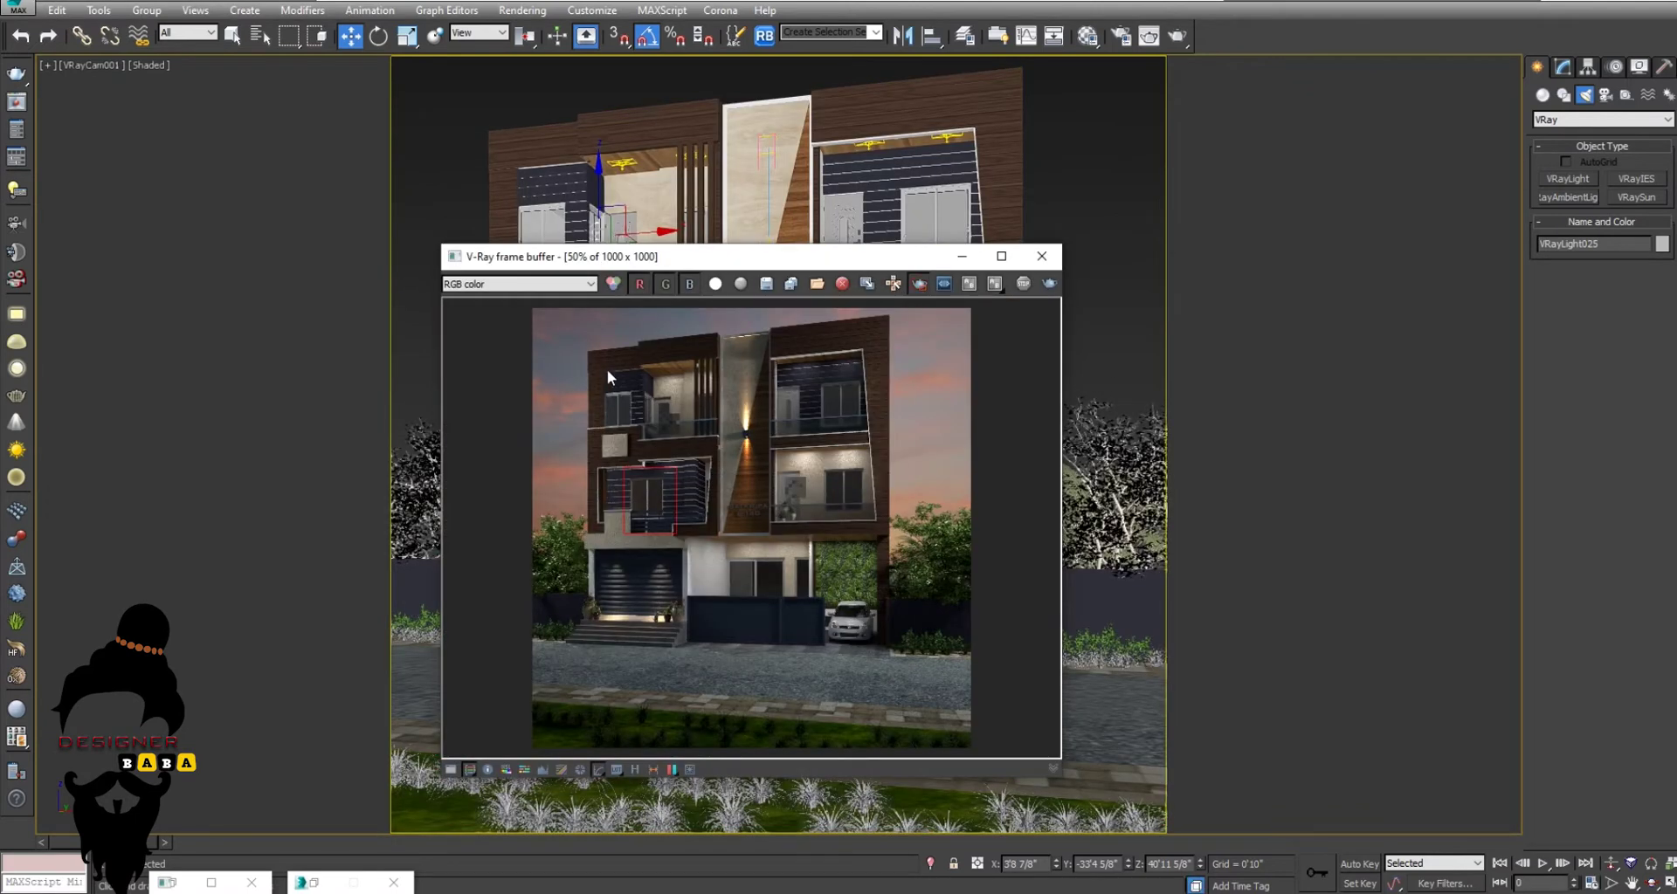
Step: Render the facade, then region-render the lower left window to check its warm glow
left_click(1048, 285)
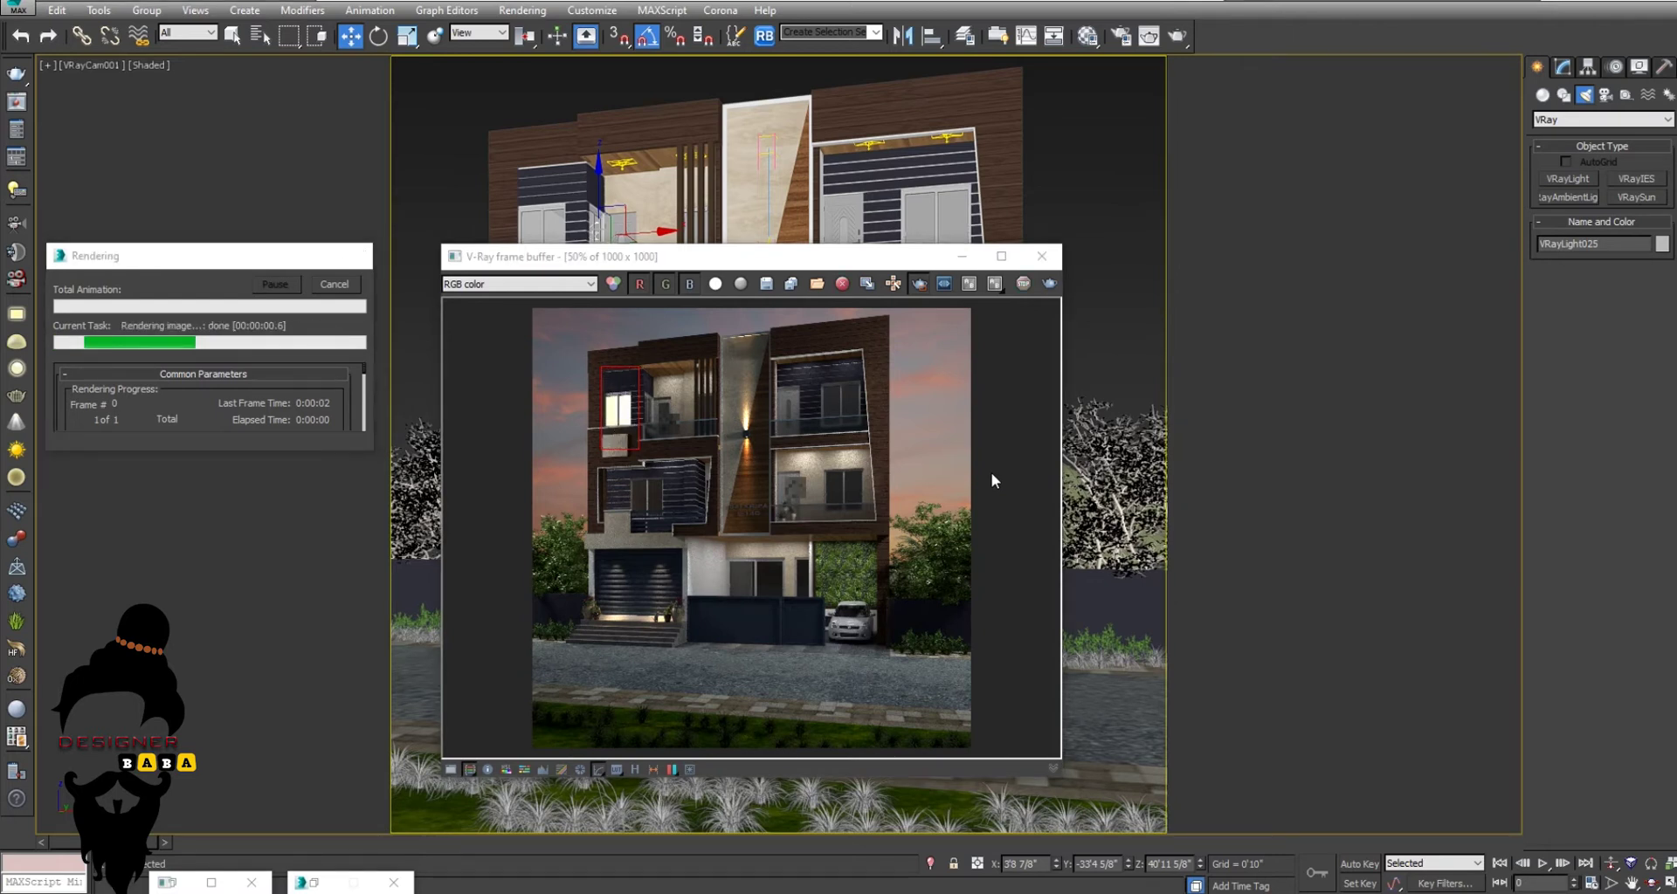
left_click_drag(620, 464, 669, 515)
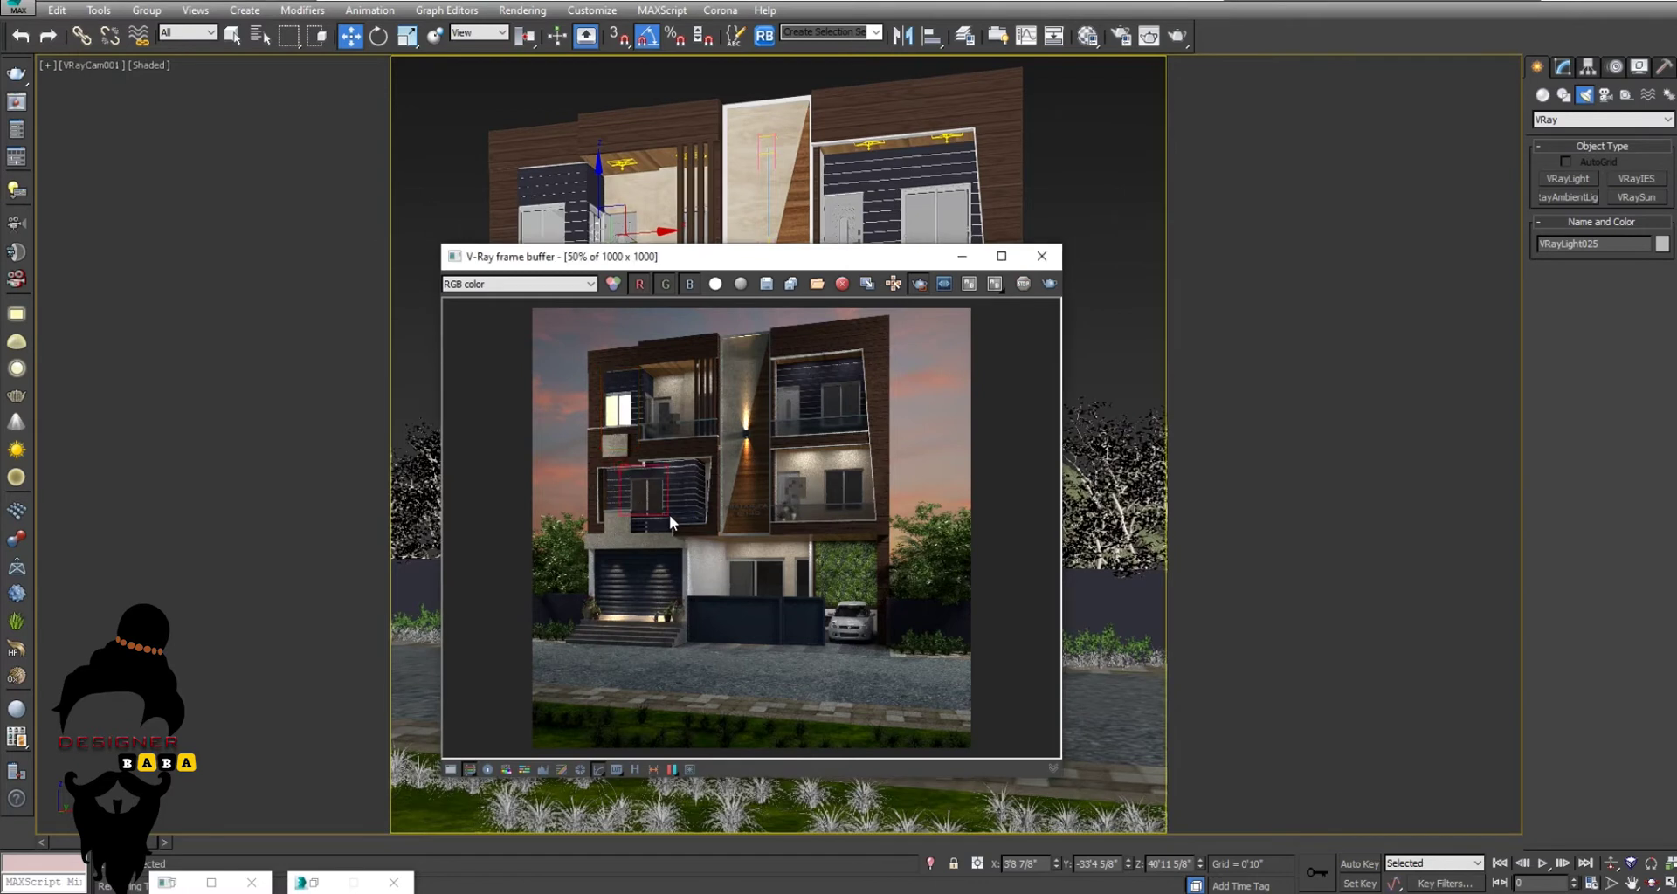
left_click(1043, 286)
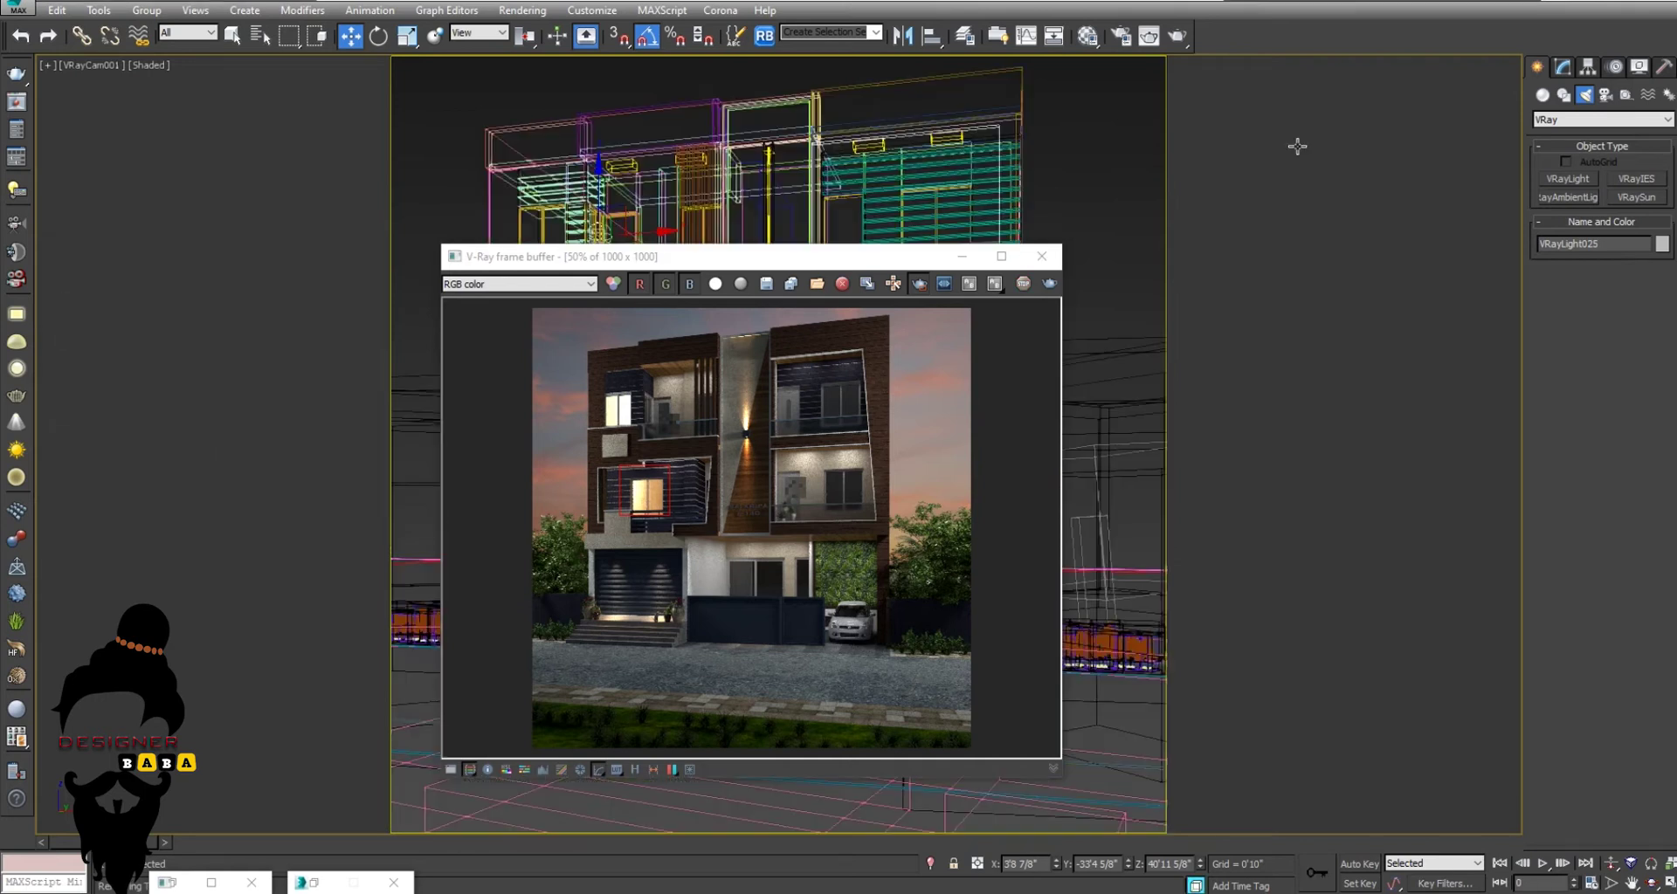
Step: Set the selected VRayLight's radius to 0'6"
left_click(1563, 68)
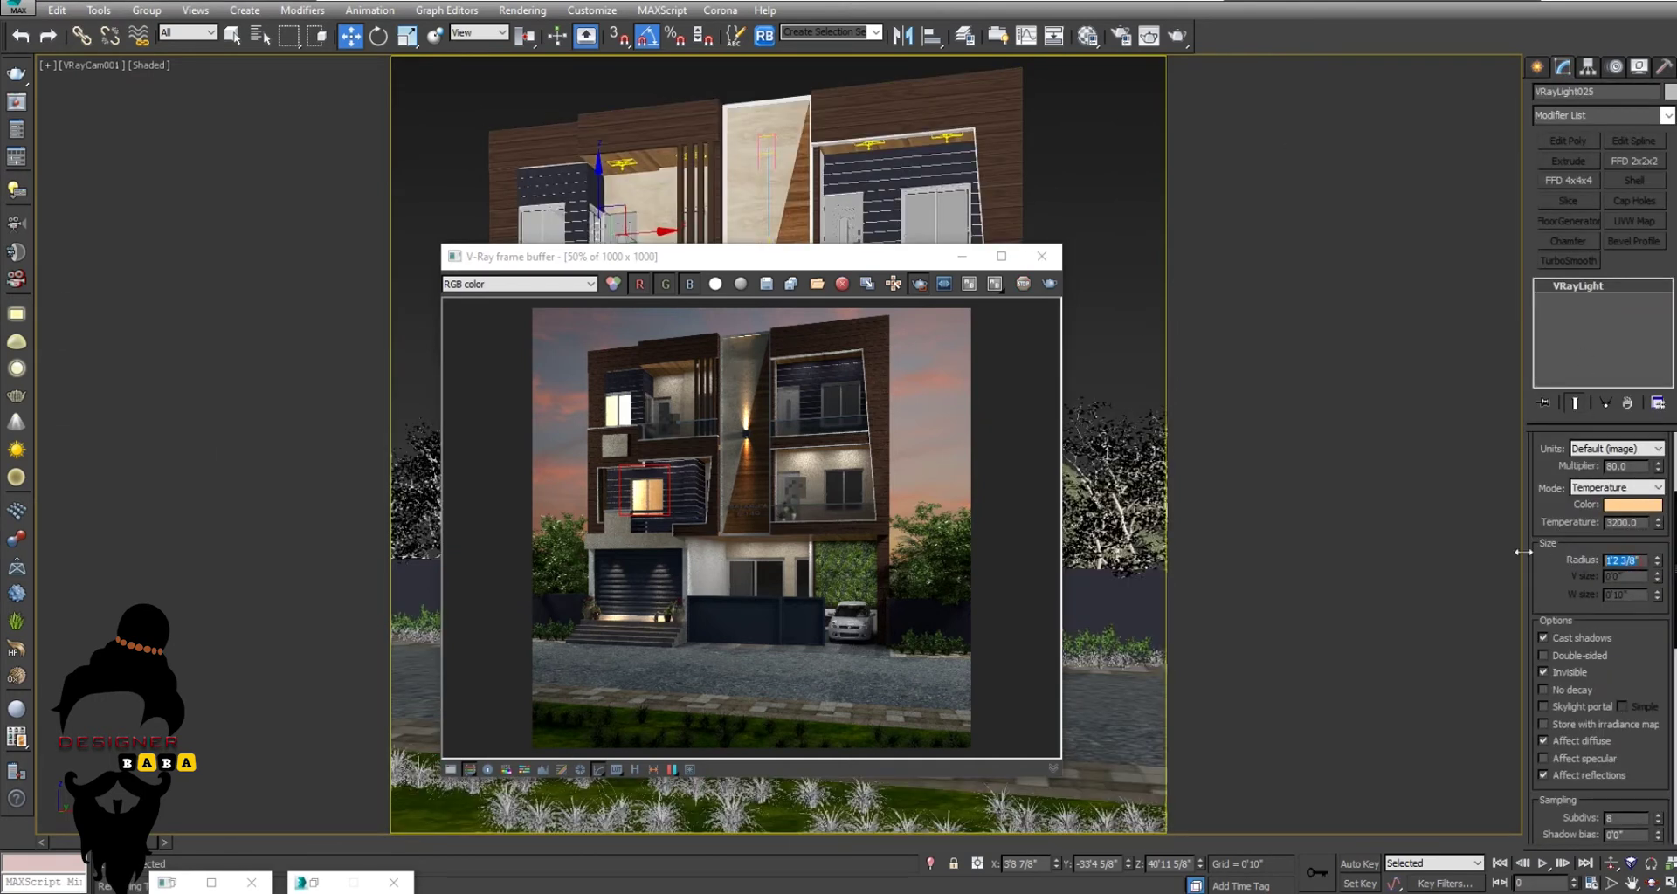
type("6")
key("Return")
Step: Region-render the upper-left window to check its glow
left_click_drag(608, 383, 630, 428)
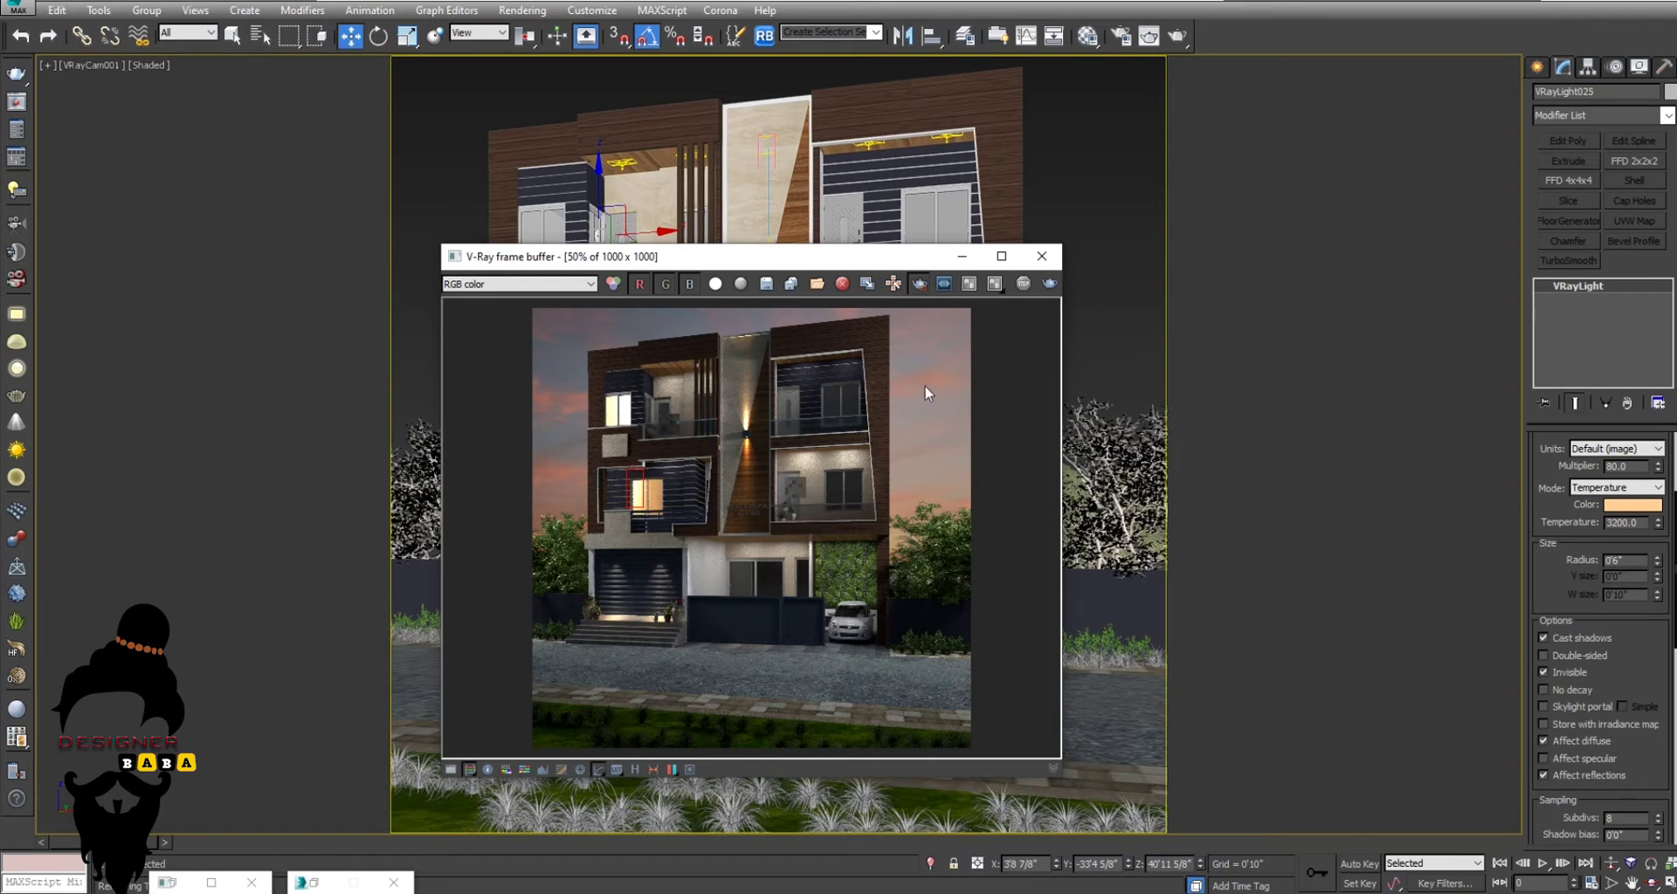
left_click(1048, 284)
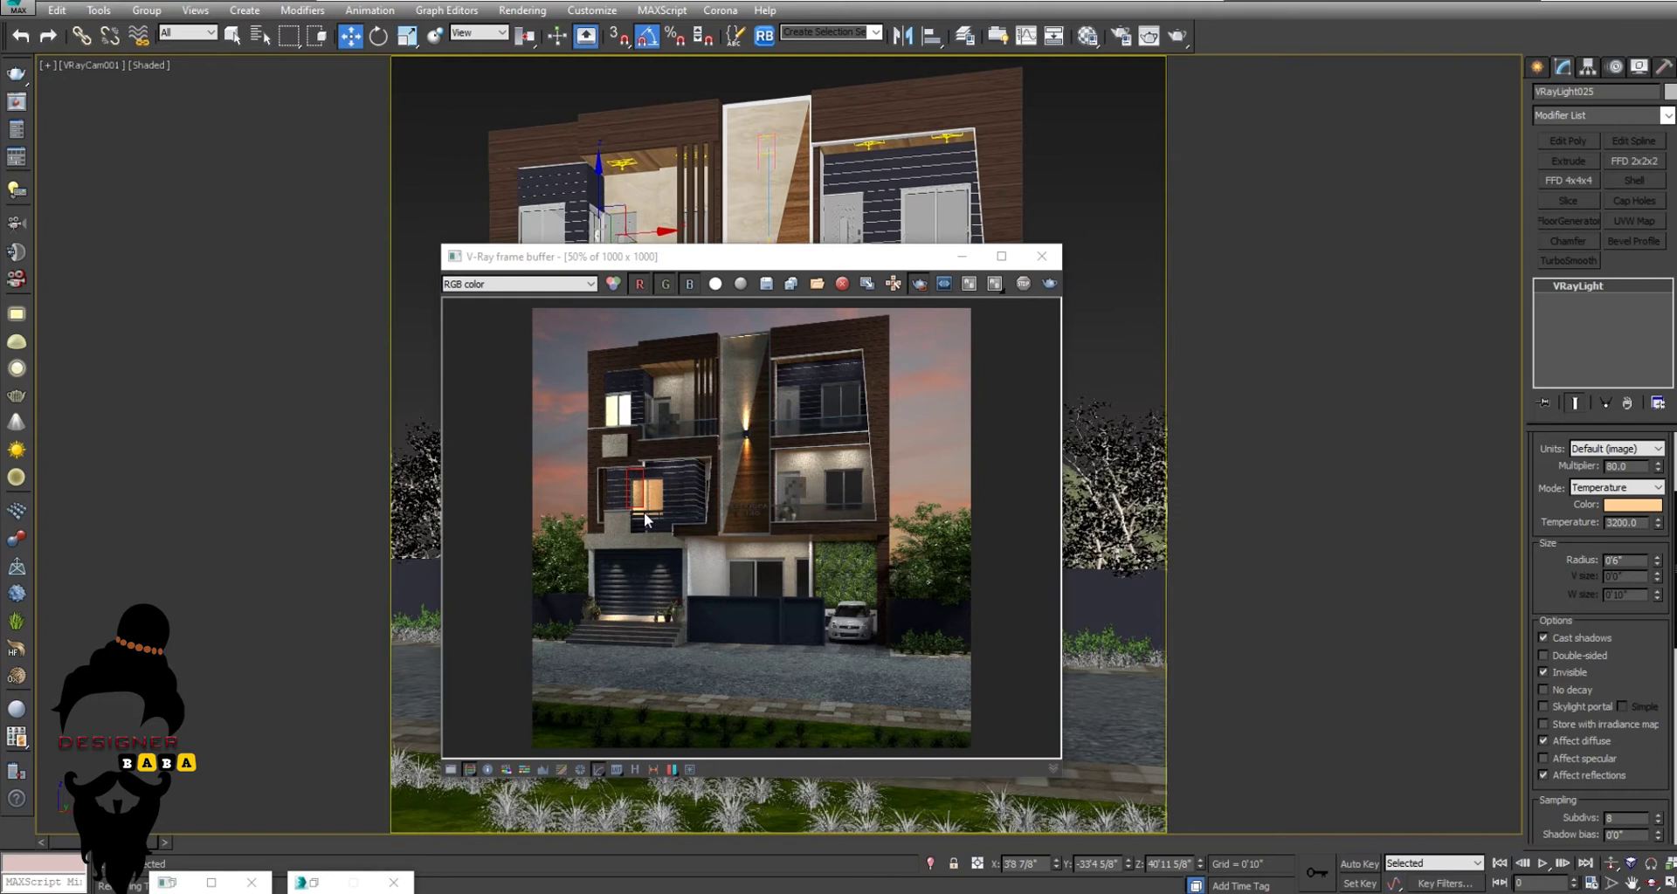
left_click_drag(610, 377, 631, 432)
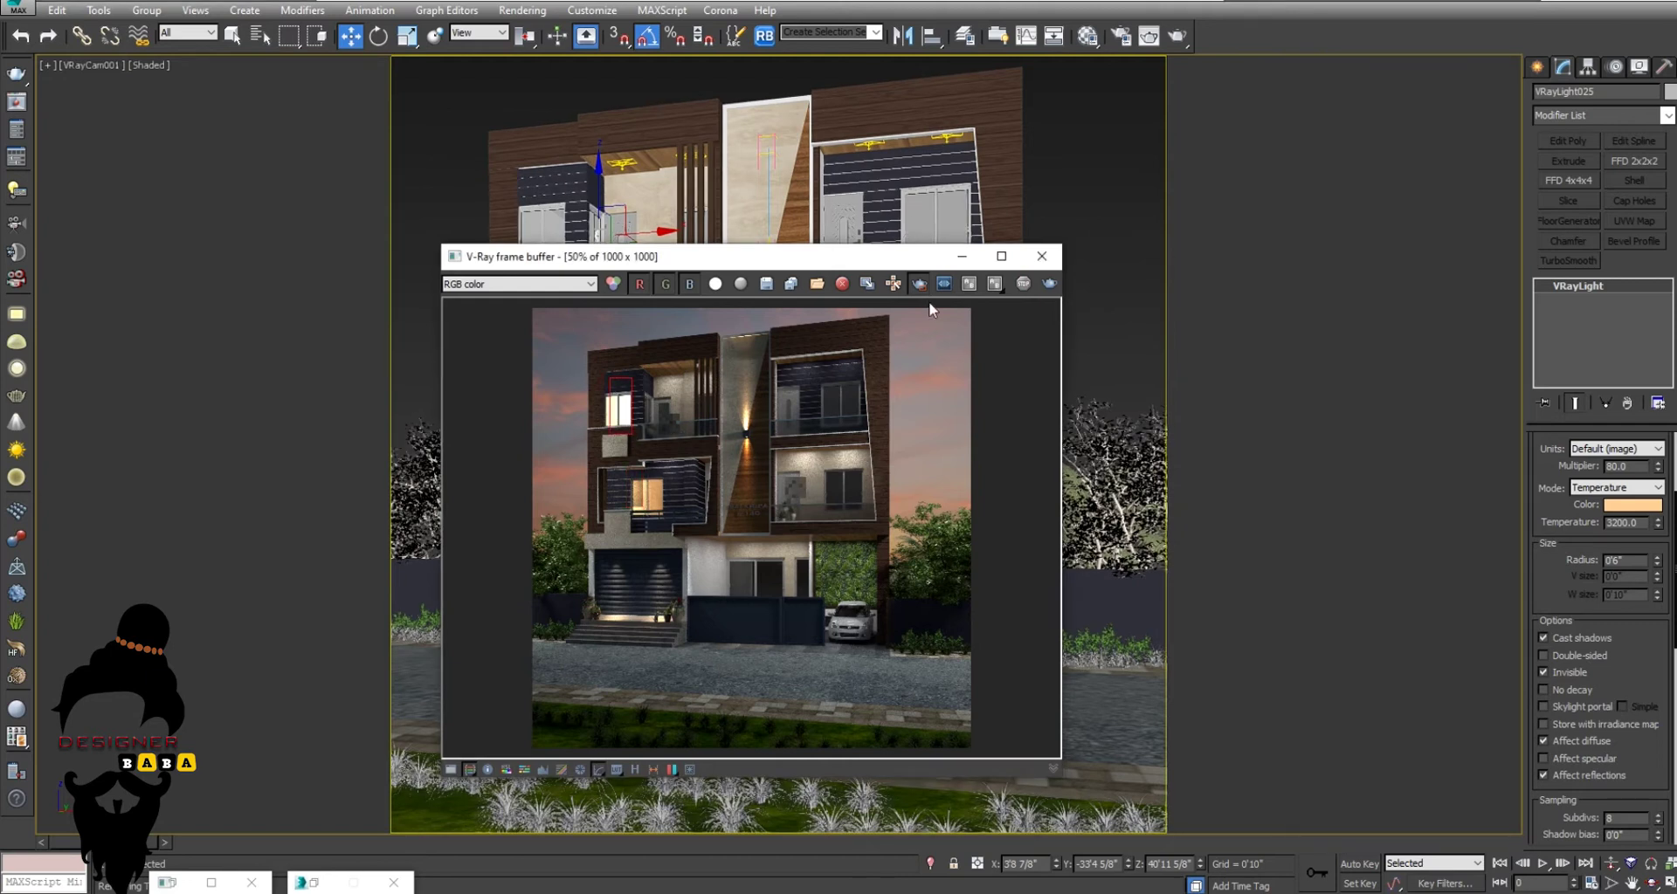
left_click(1045, 285)
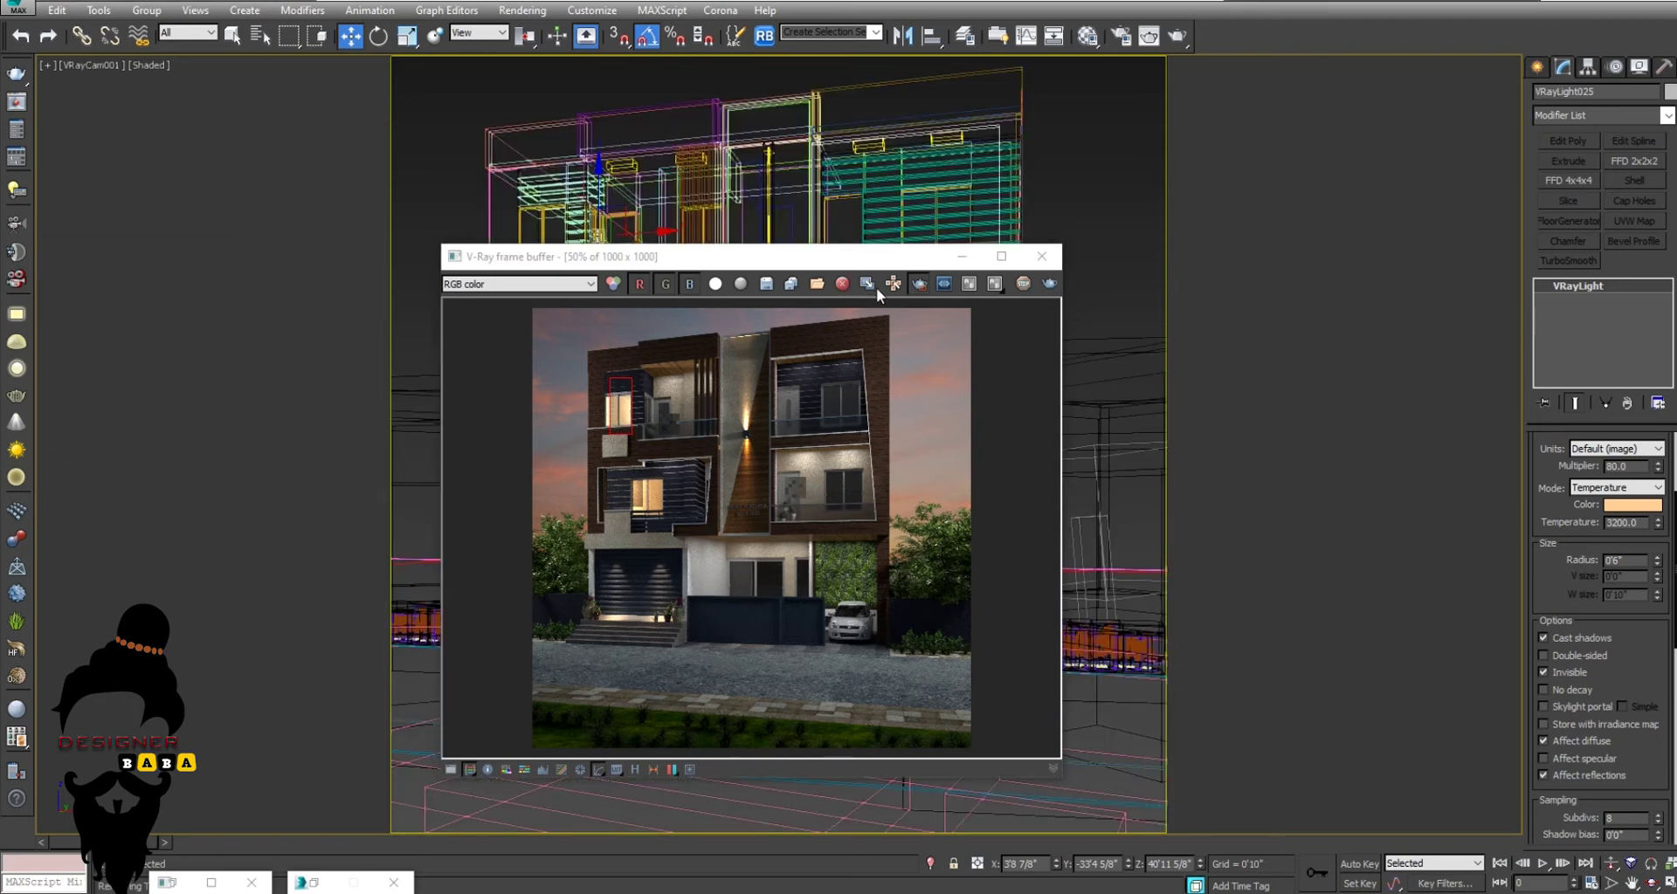
Step: Close the frame buffer and Shift-drag an instanced copy of the window lights
left_click(1042, 256)
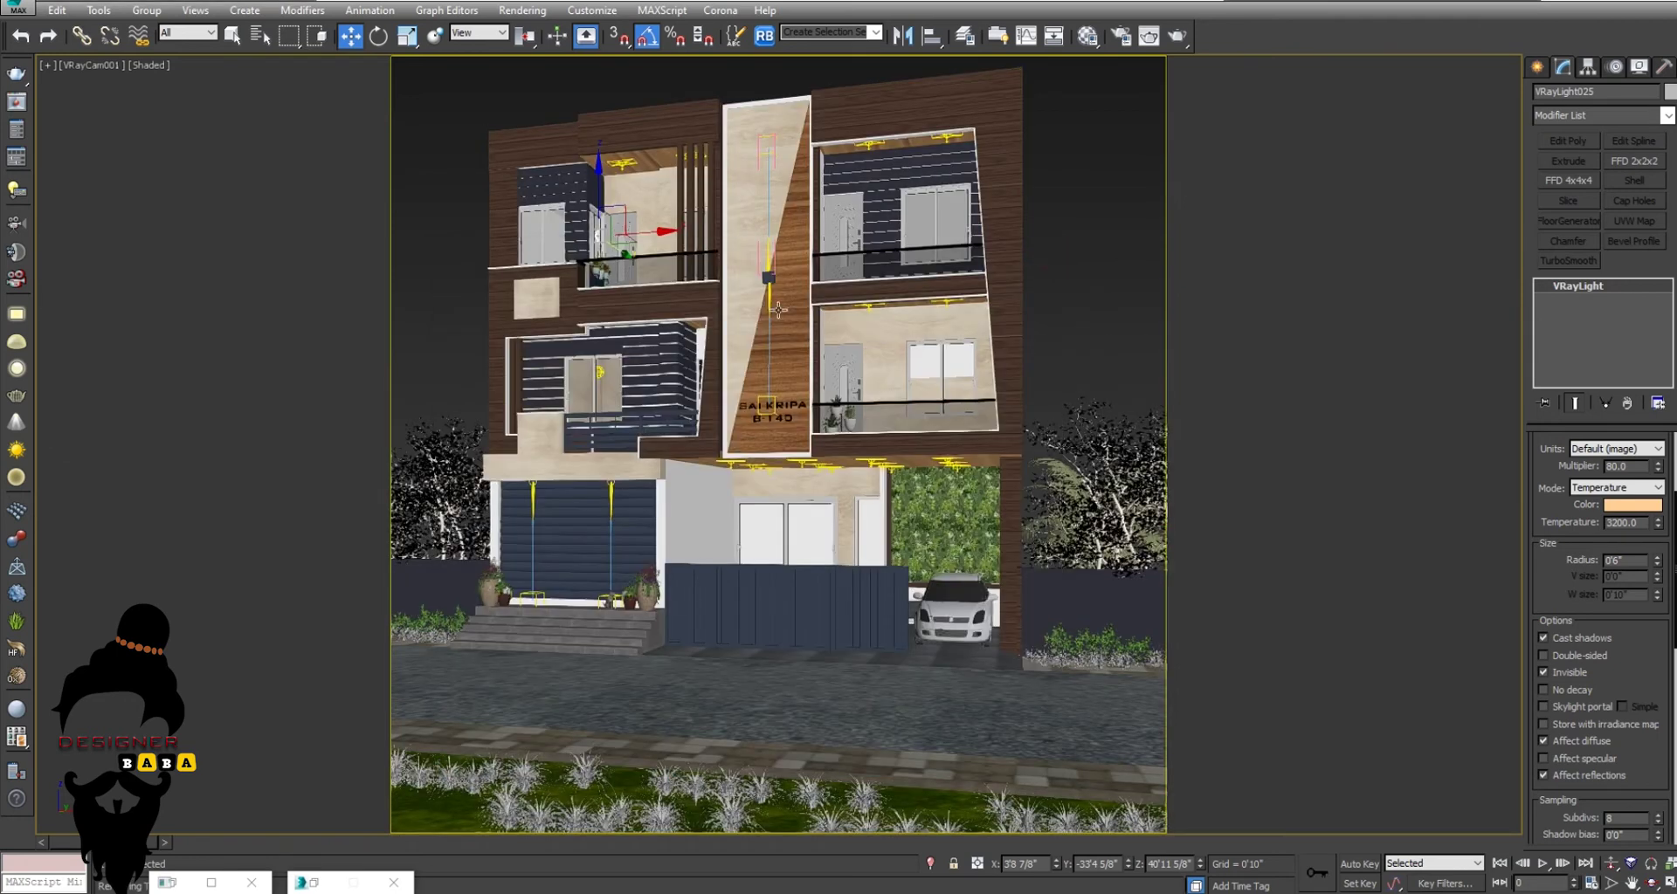
key("alt+w")
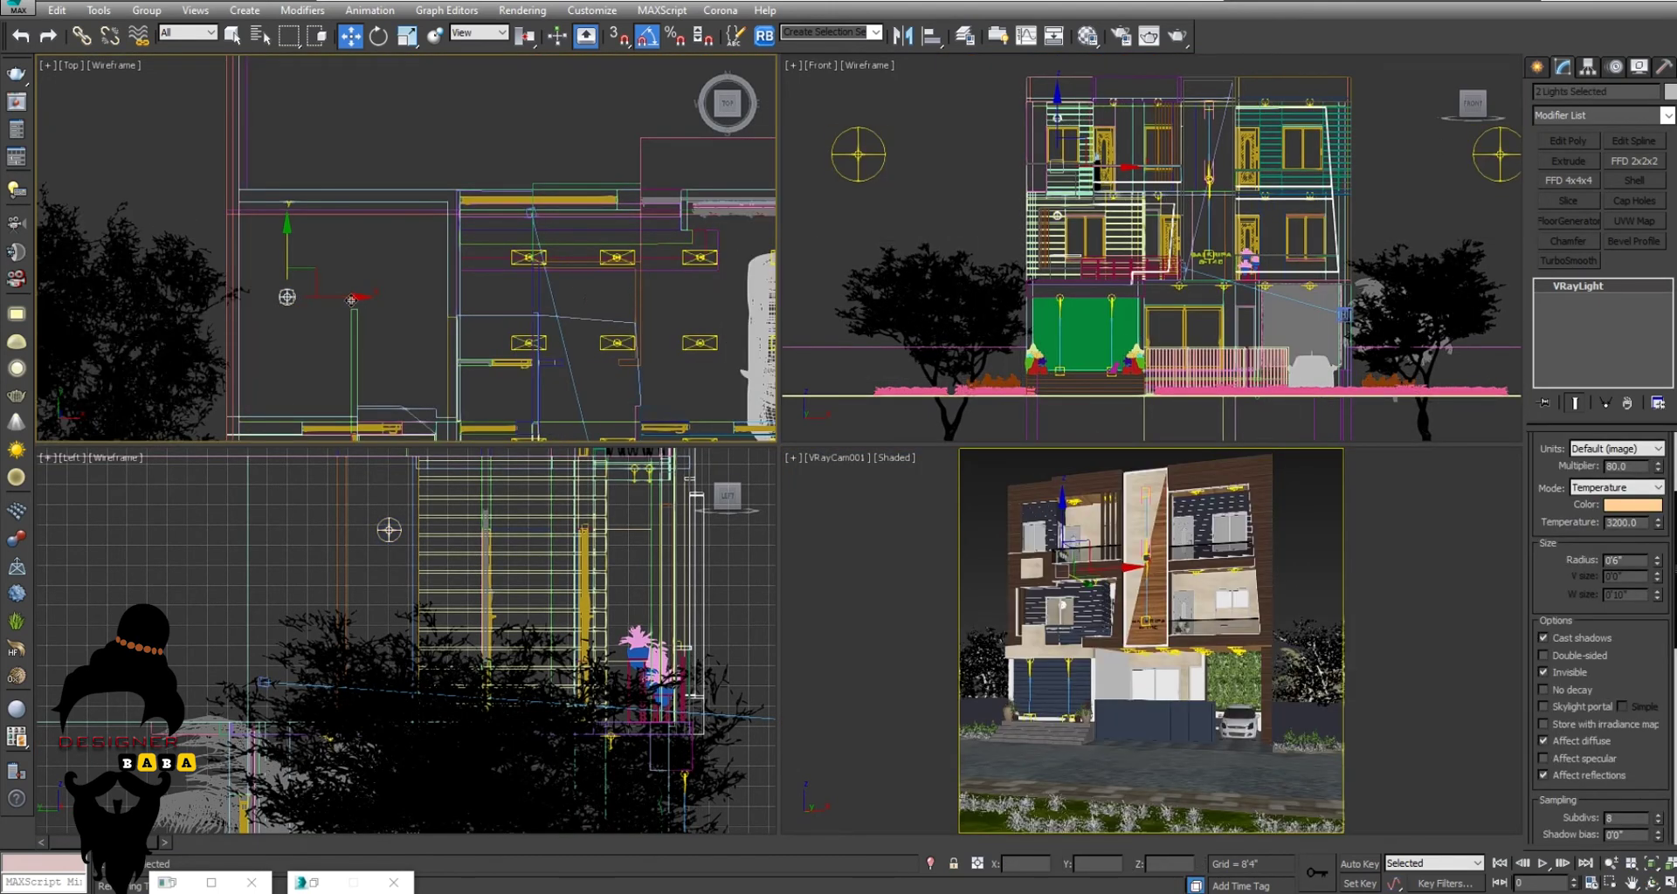
mouse_move(350, 300)
left_mouse_down()
mouse_move(527, 329)
mouse_move(731, 428)
left_mouse_up()
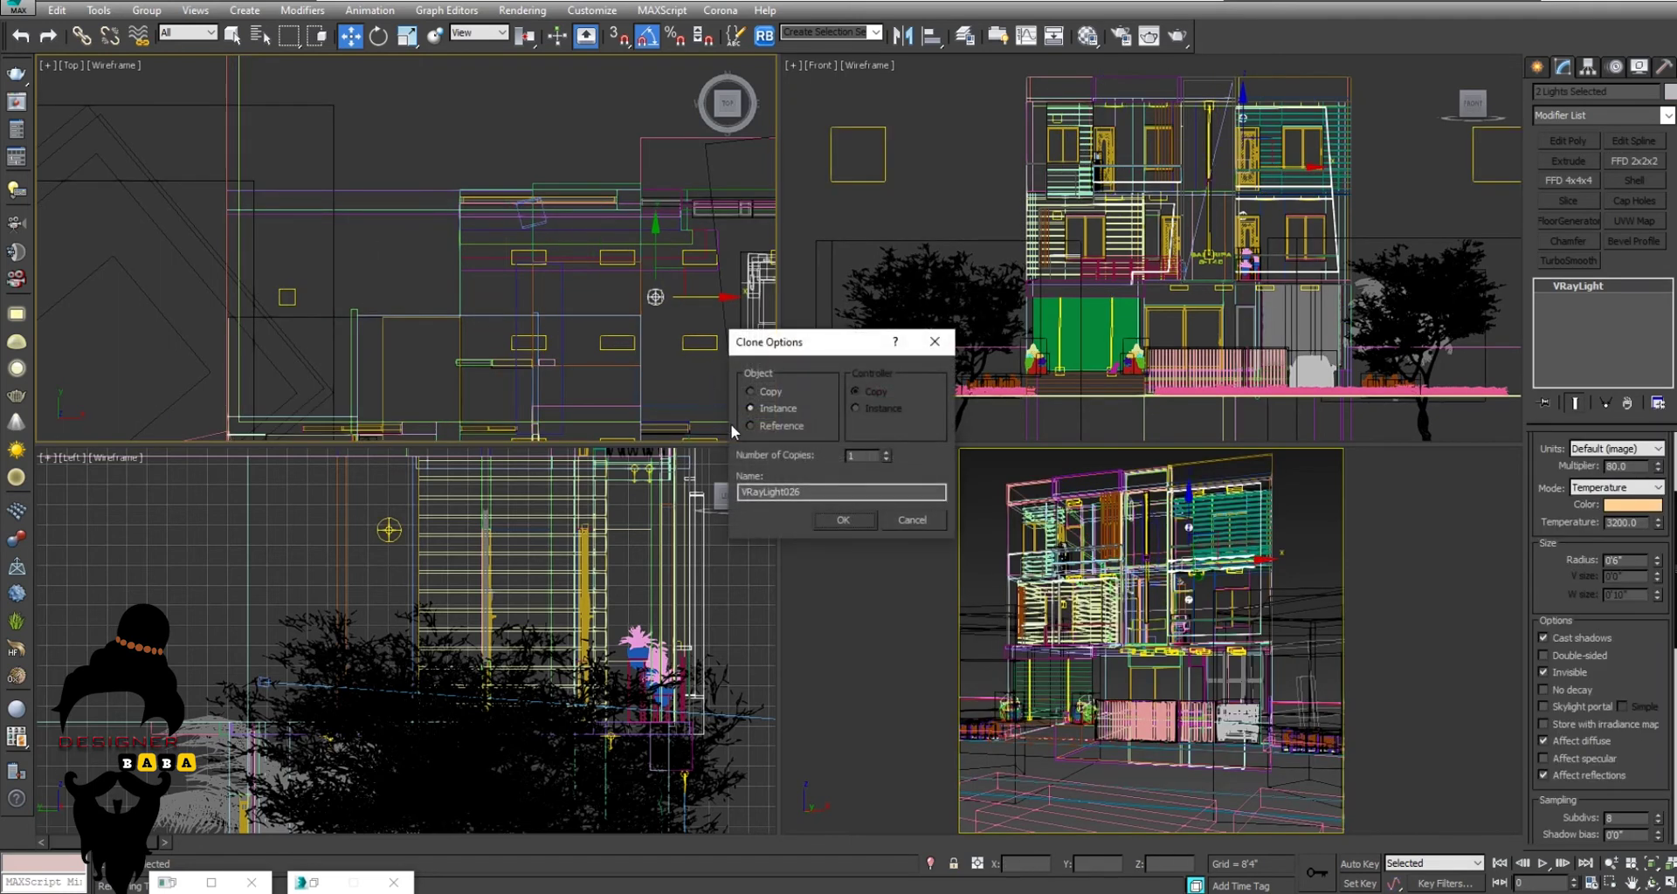
left_click(841, 519)
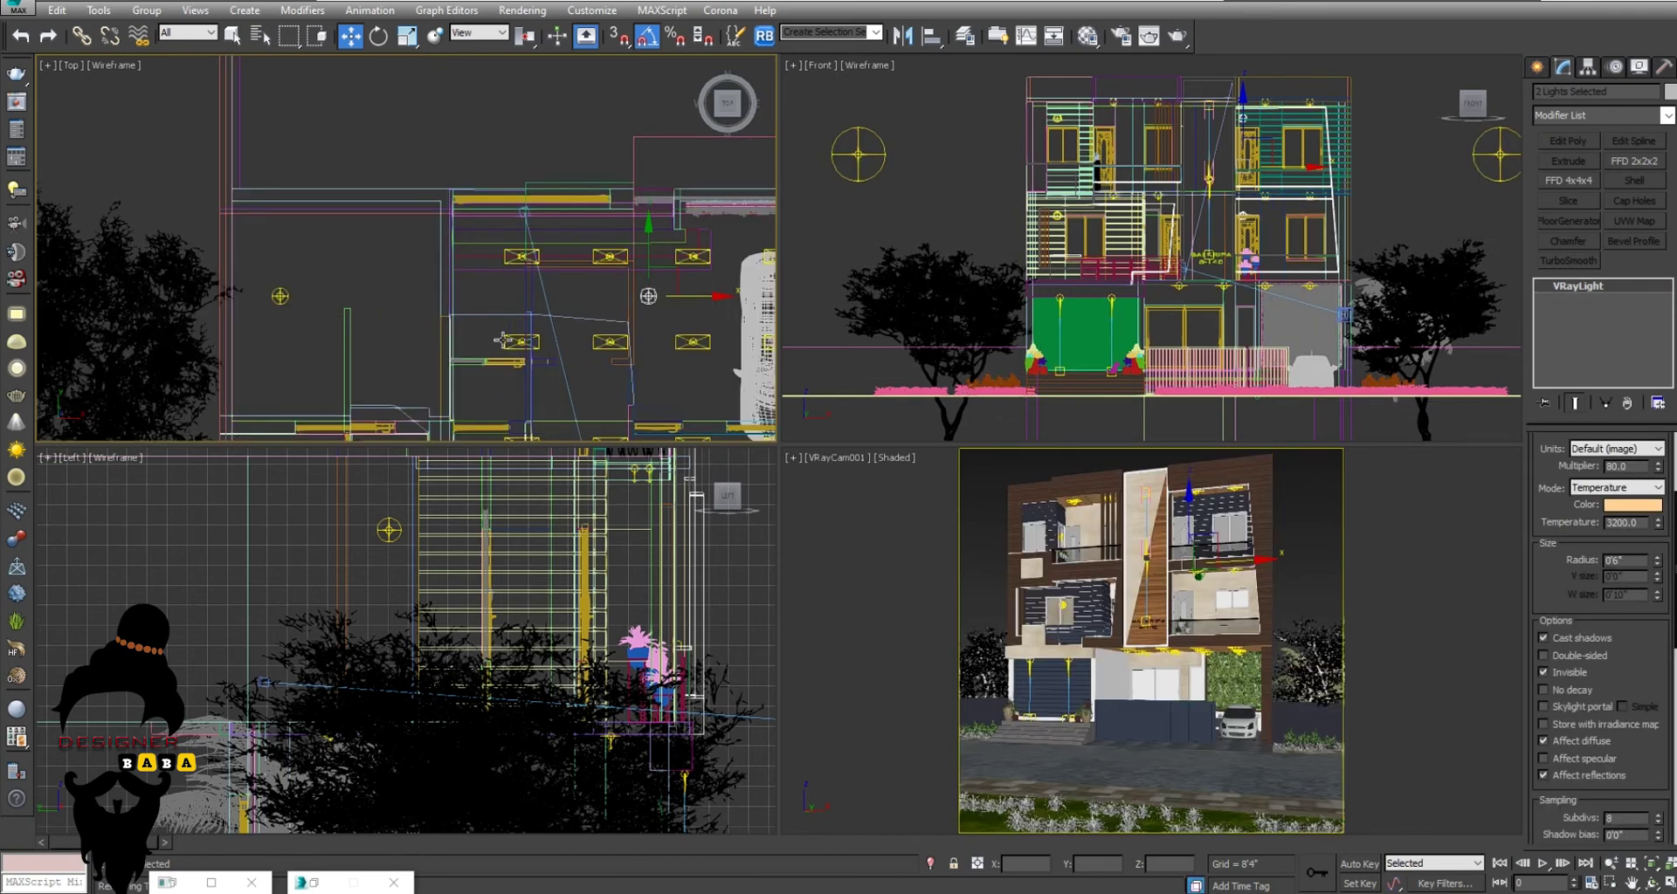
Step: Move the copied lights 72 3/8" and further along the plan toward the other windows
middle_click_drag(502, 339, 434, 276)
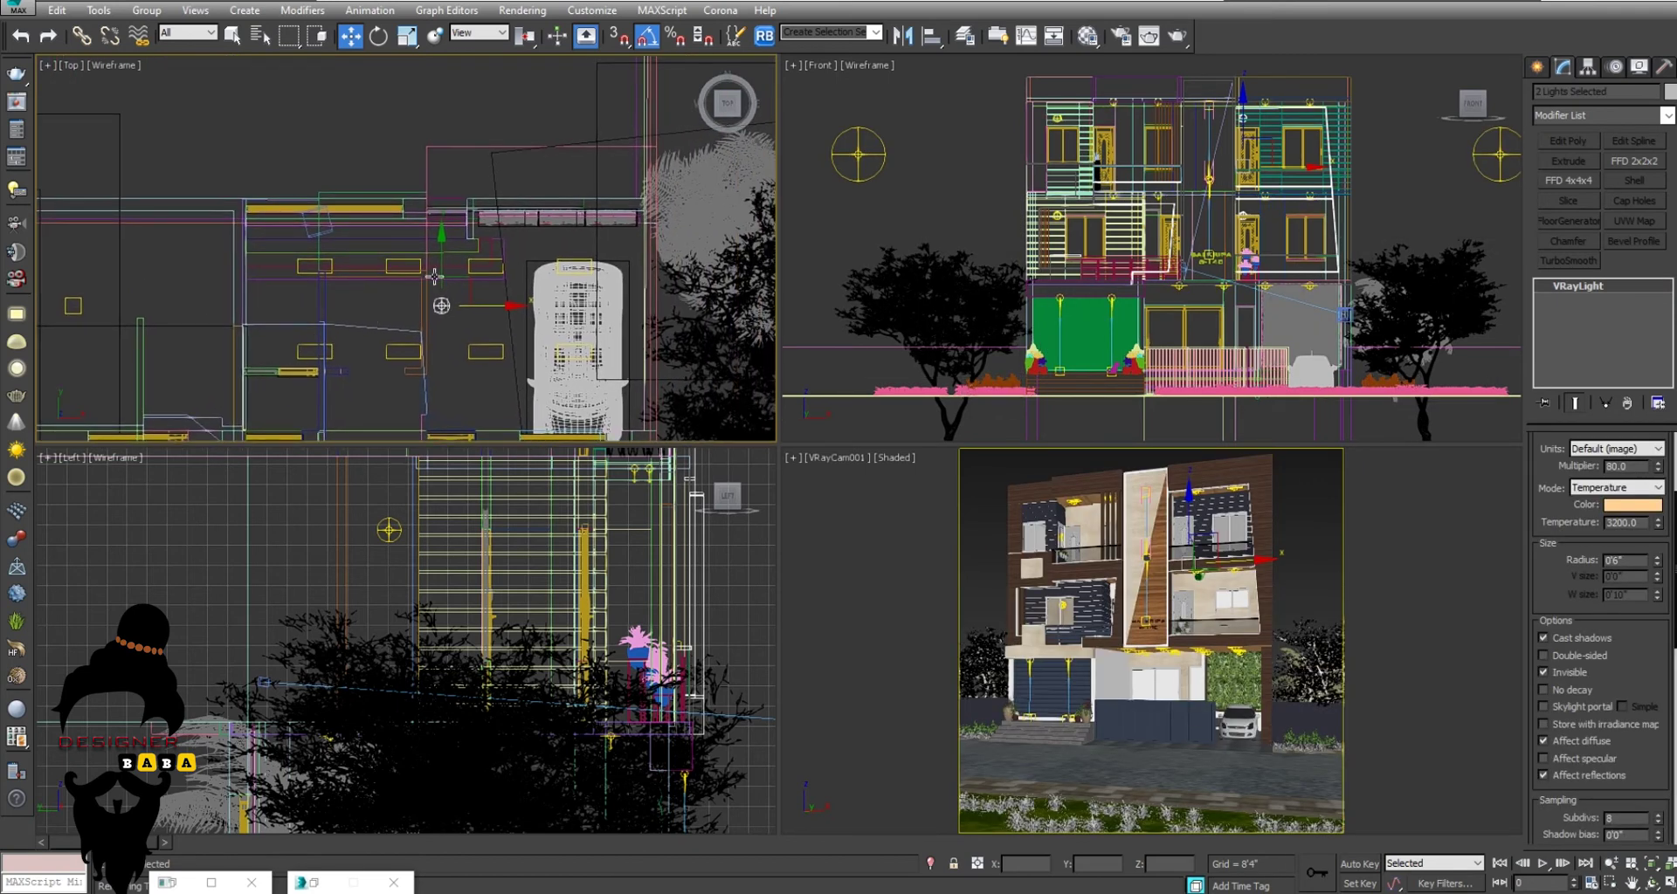
mouse_move(439, 276)
left_mouse_down()
mouse_move(443, 151)
mouse_move(500, 197)
left_mouse_up()
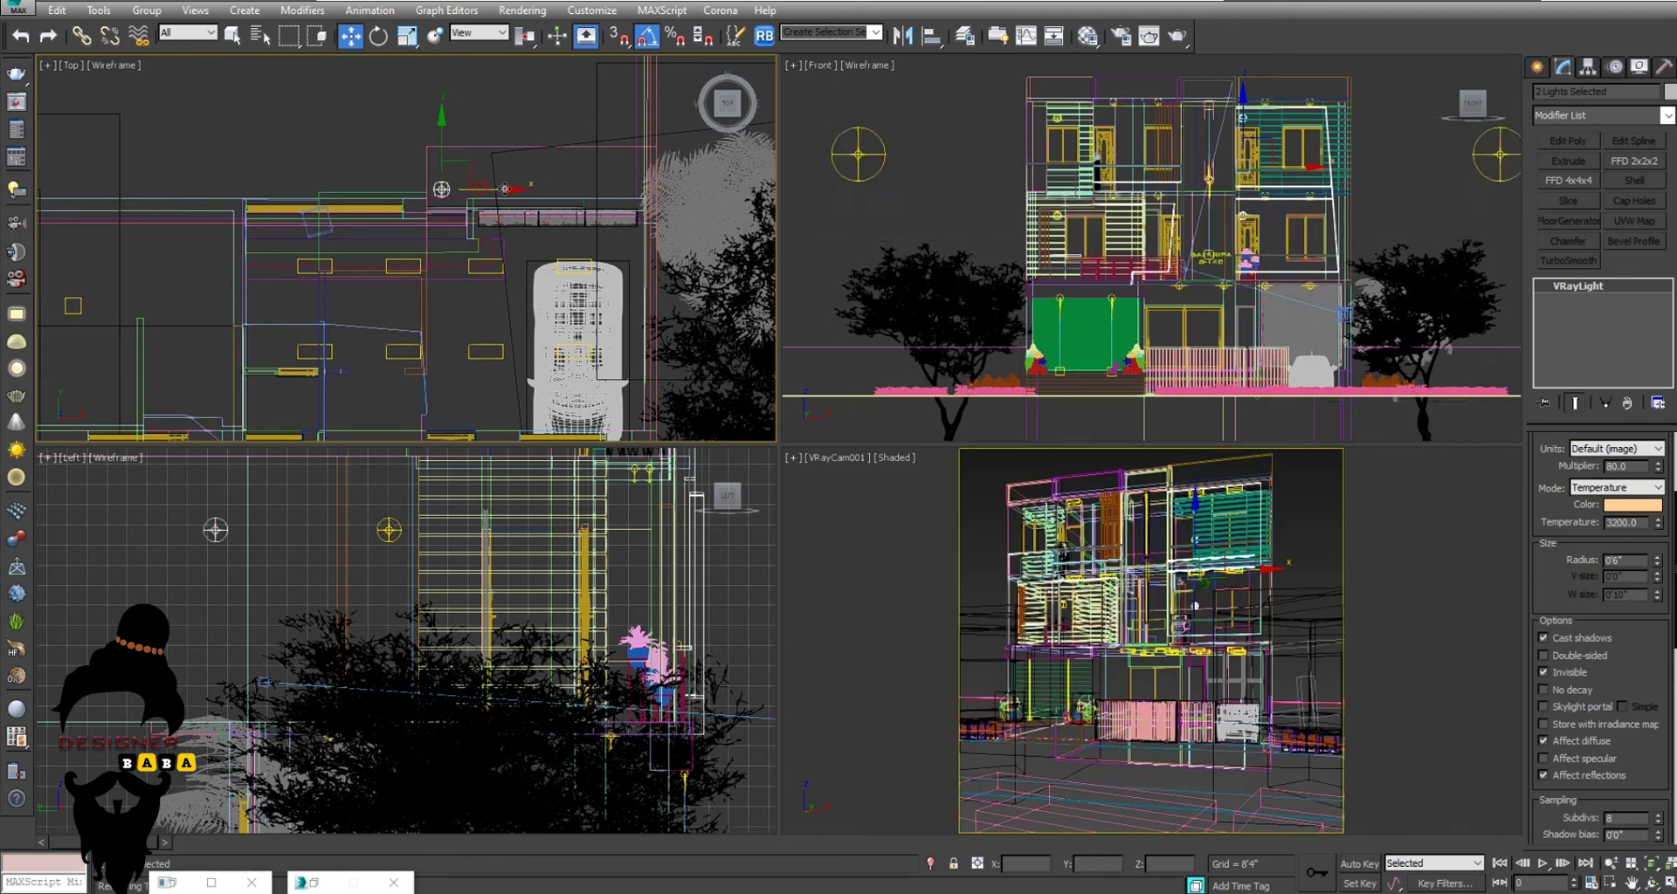
scroll(499, 197, "down", 5)
scroll(472, 225, "down", 2)
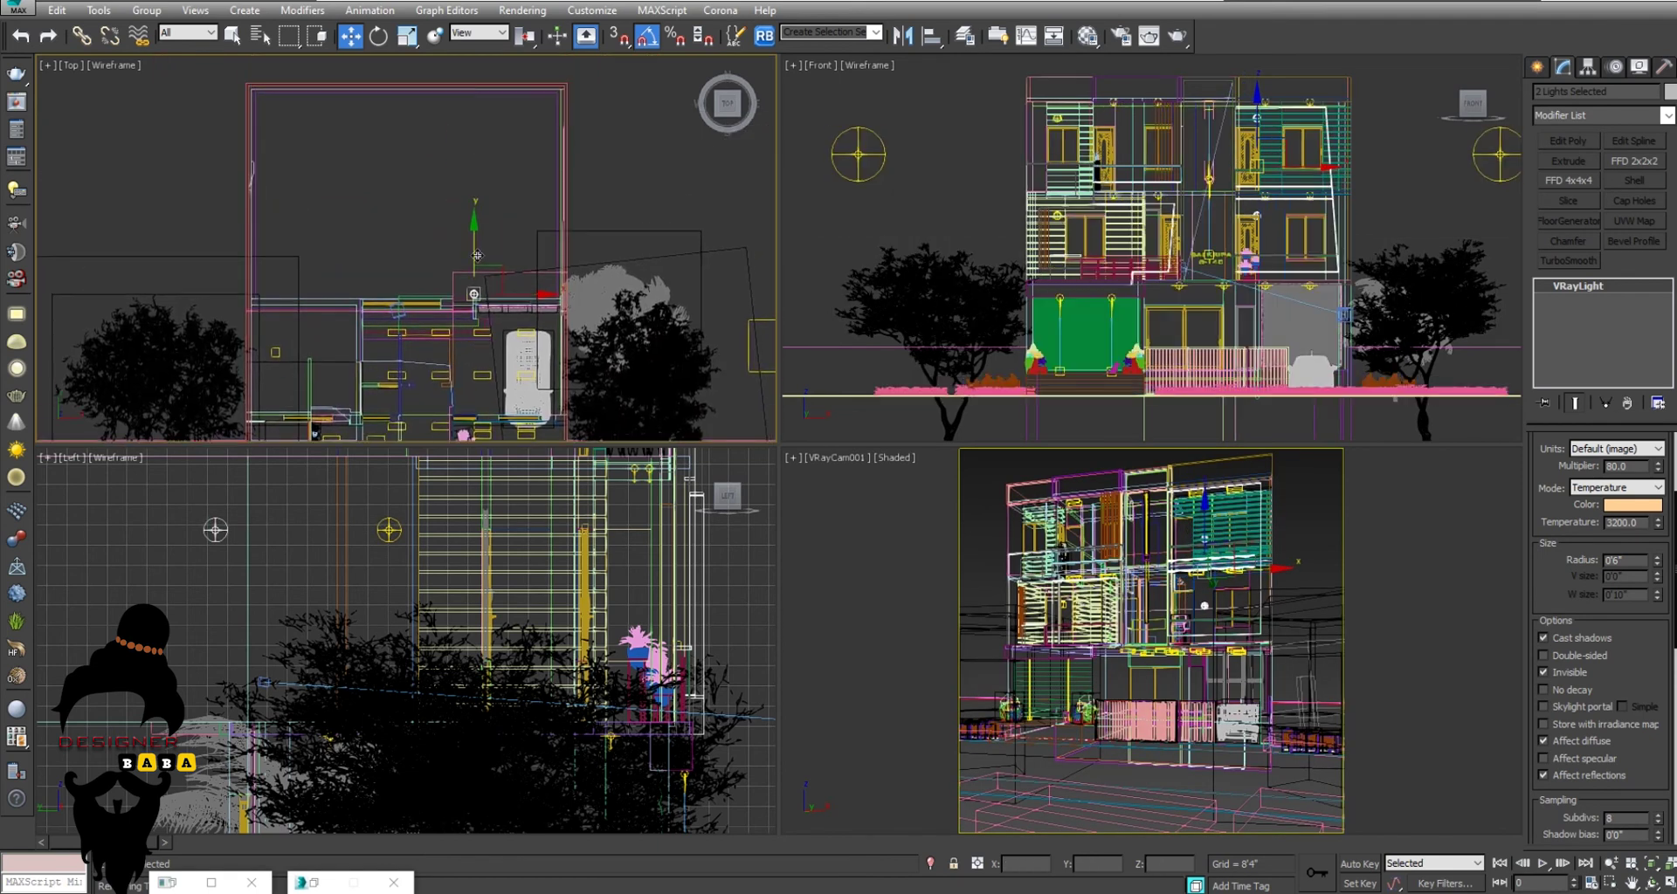
left_click_drag(471, 225, 471, 165)
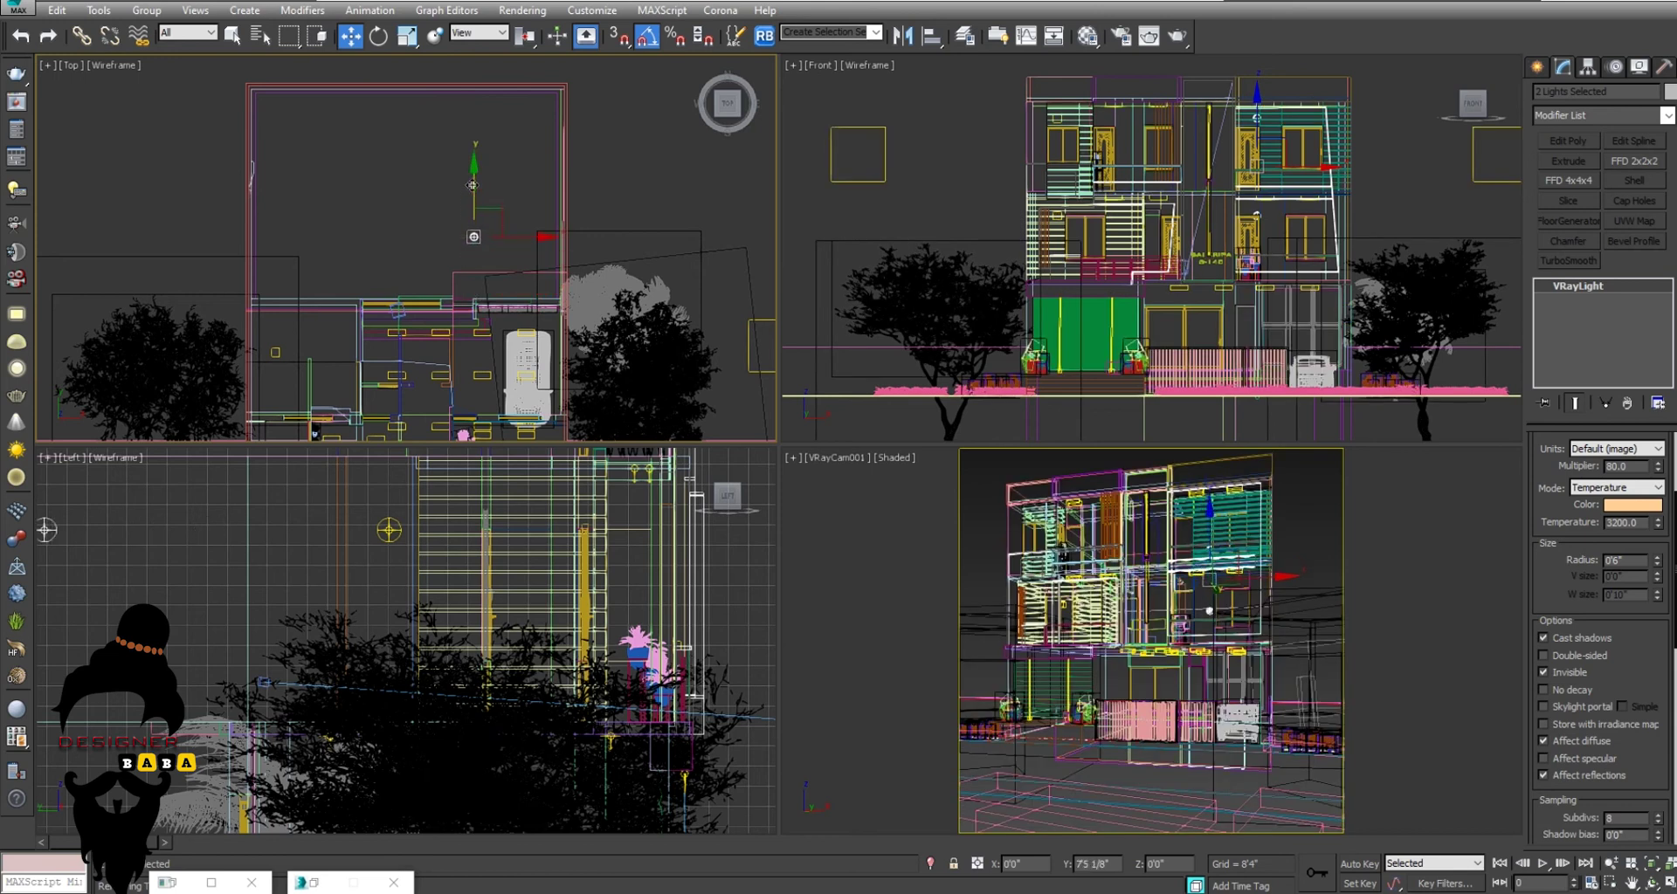
Step: Maximize the VRayCam001 camera view and bring up its context menu
middle_click(852, 500)
key("alt+w")
right_click(852, 500)
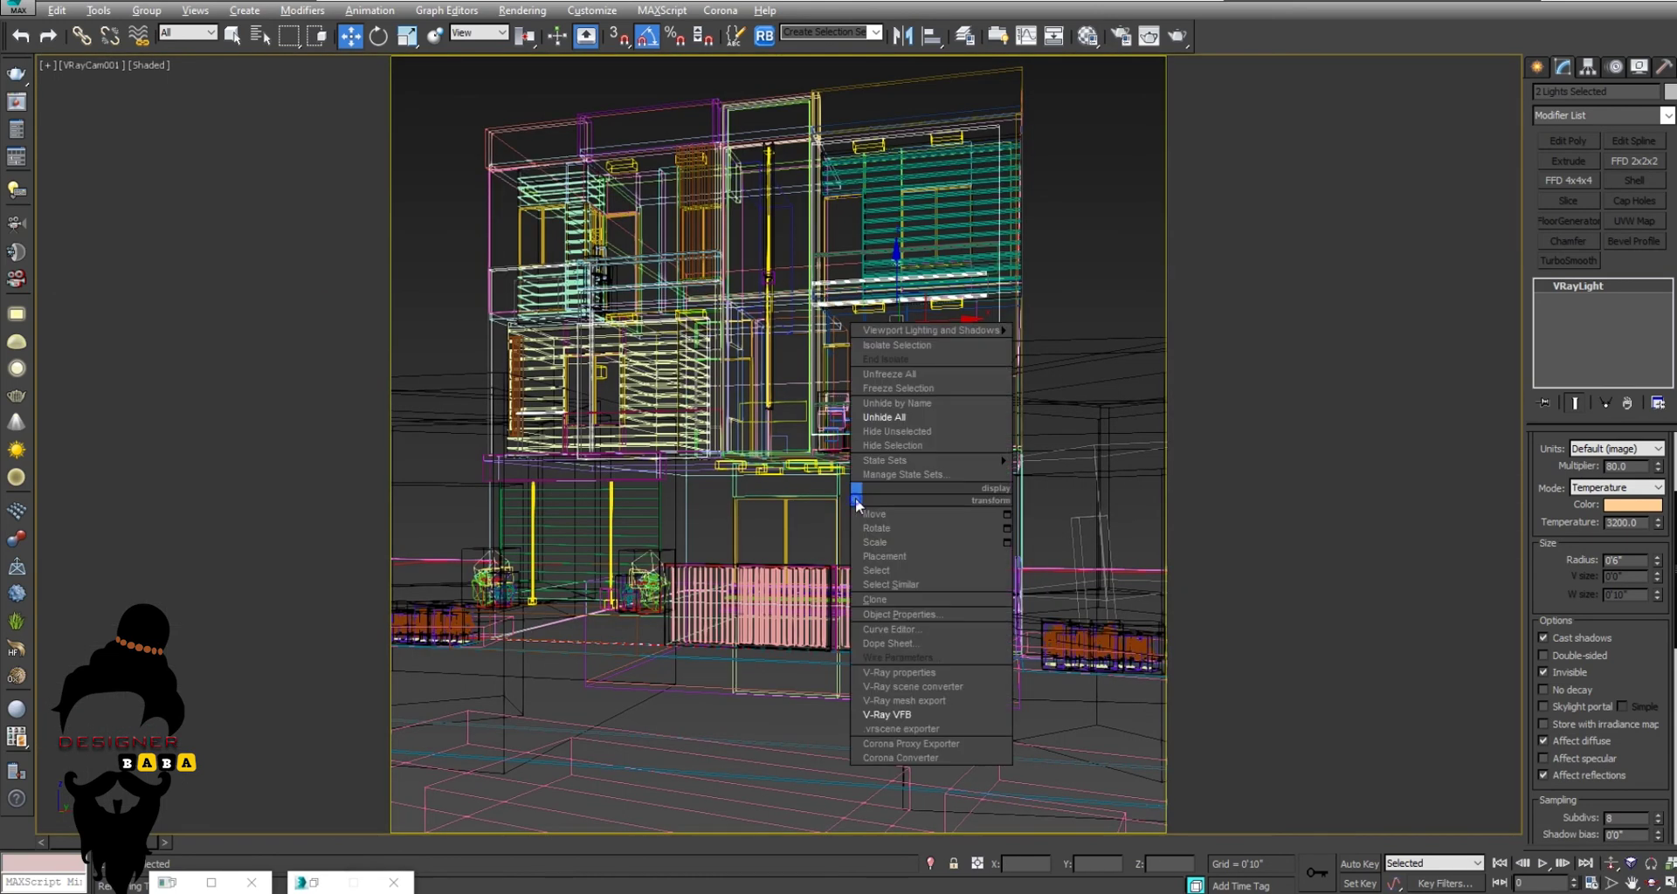
Step: Region-render the right-hand upper windows, then disable Region Render and maximize the frame buffer
left_click(906, 698)
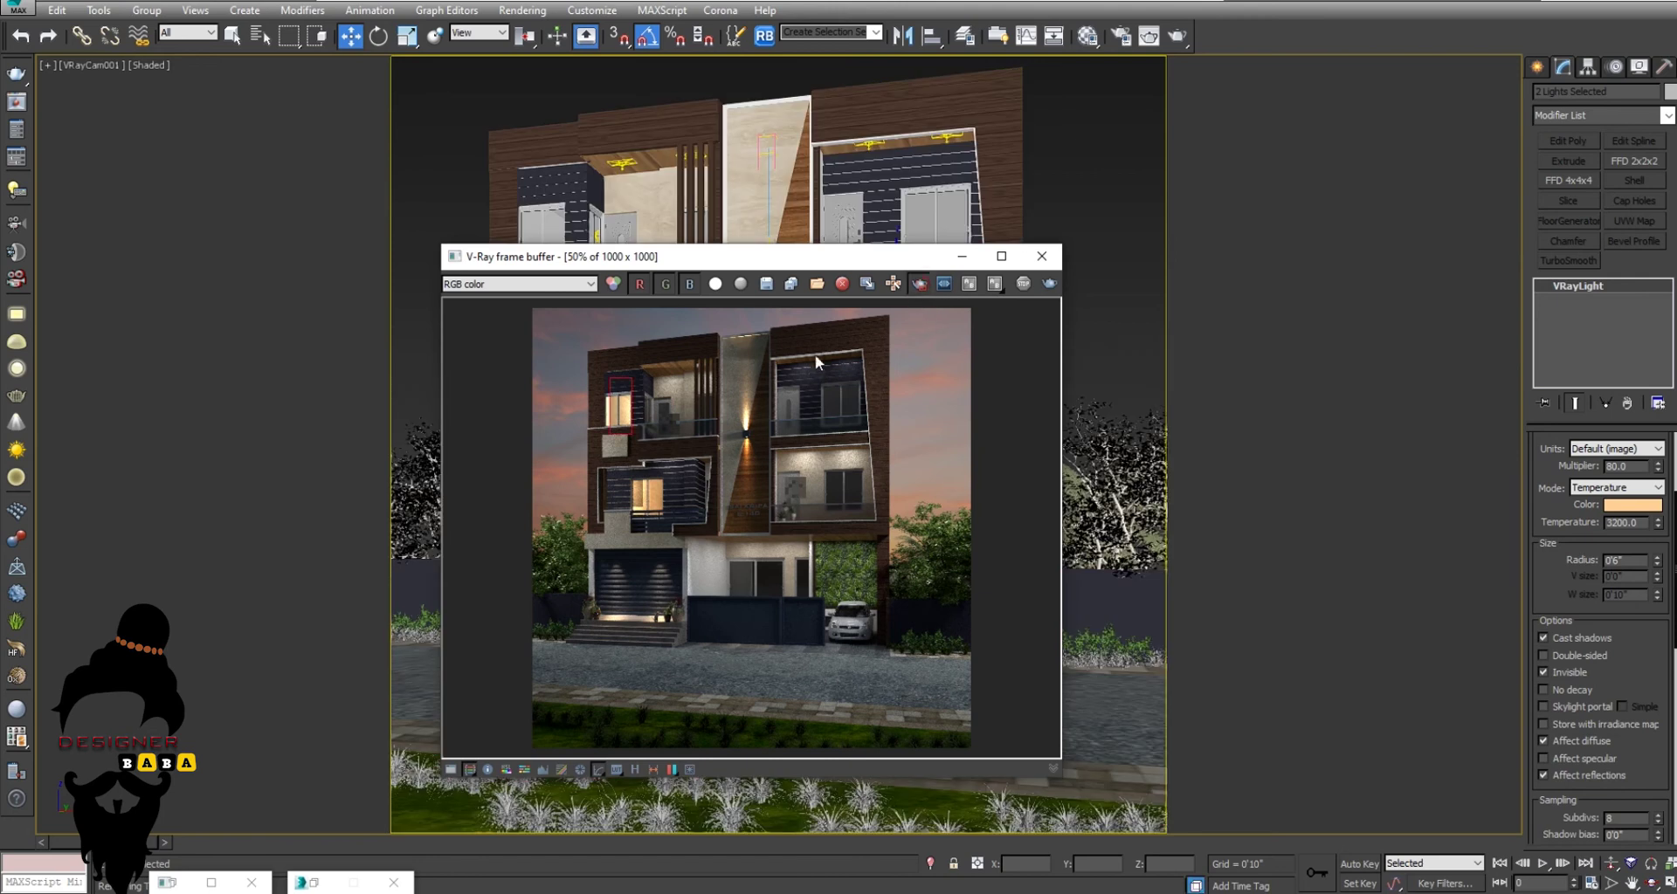
left_click_drag(789, 346, 869, 521)
left_click(1049, 288)
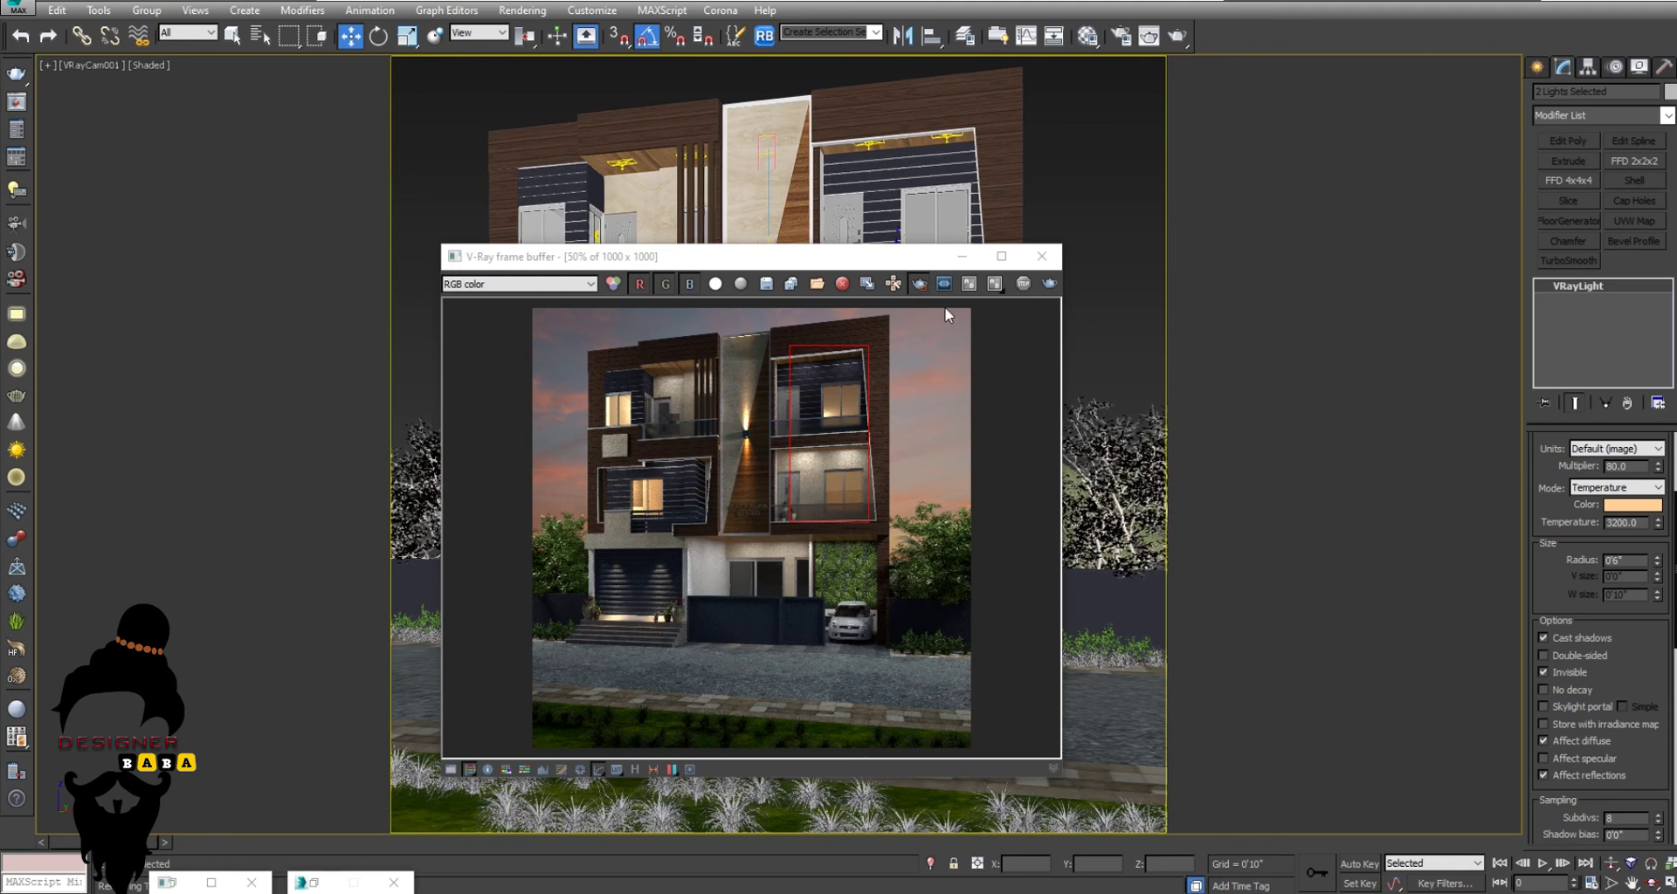
left_click(918, 284)
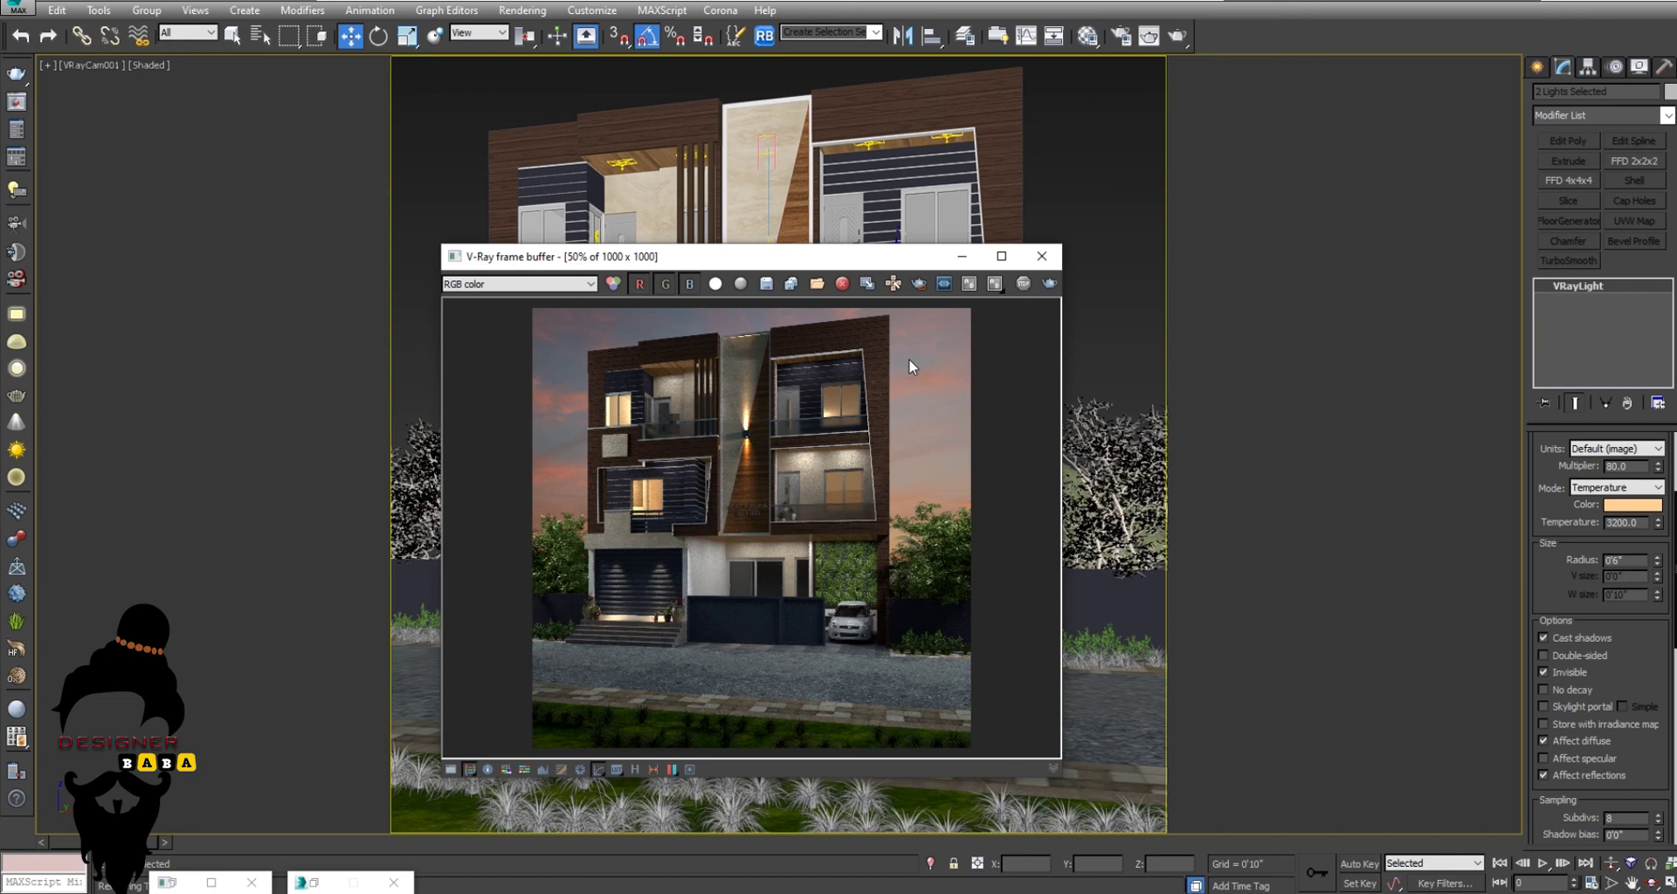
left_click(1000, 257)
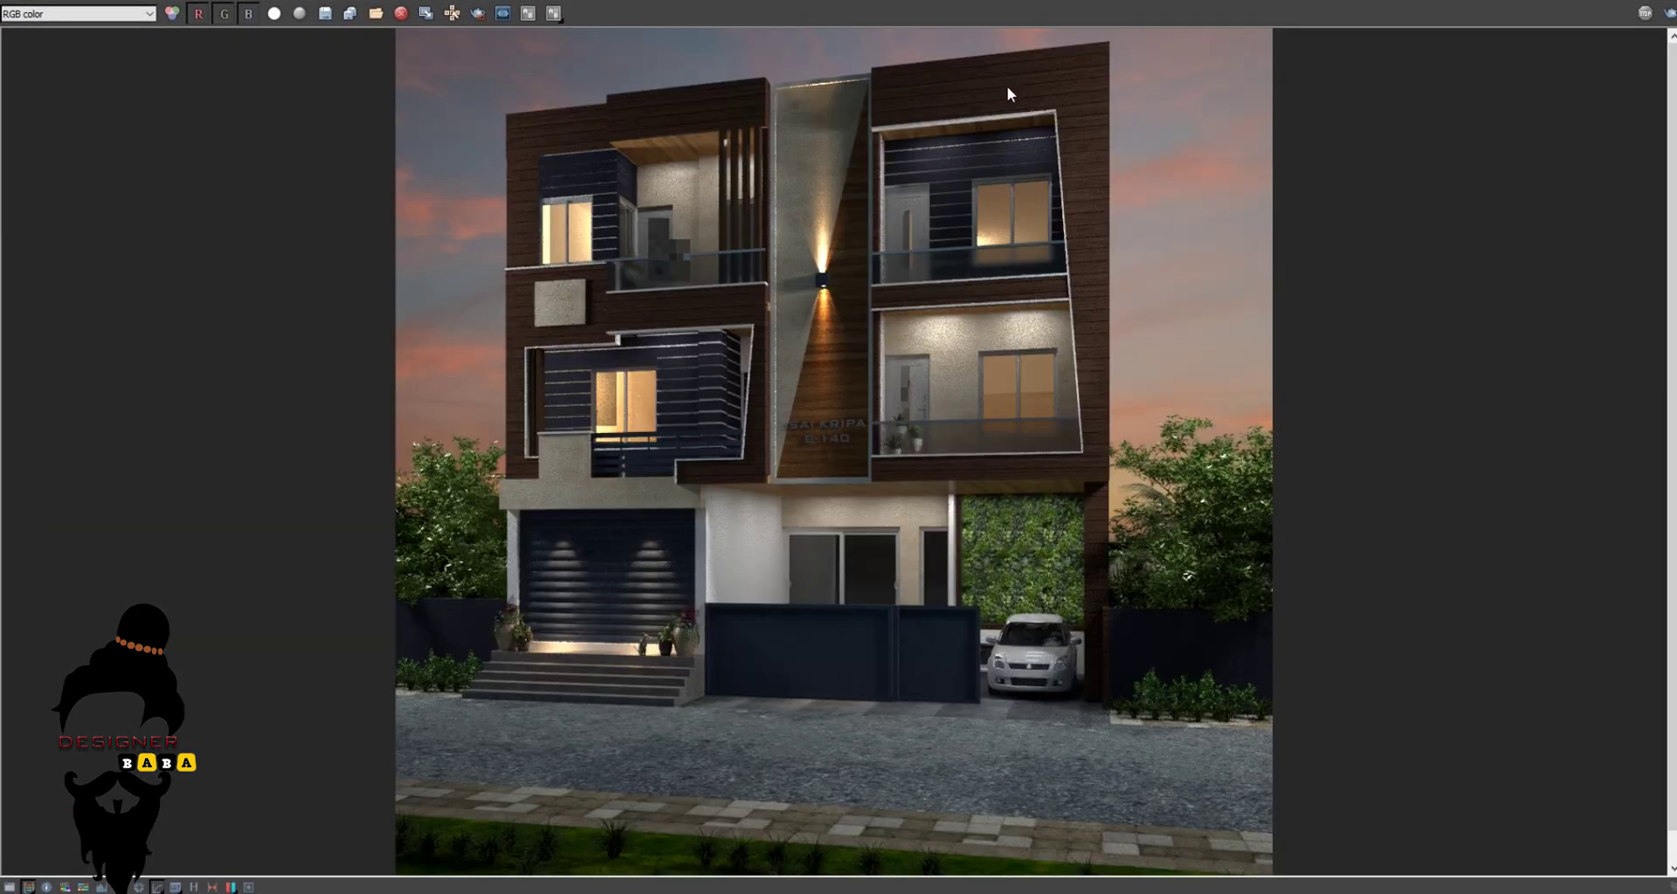
scroll(1008, 86, "up", 1)
scroll(998, 98, "down", 1)
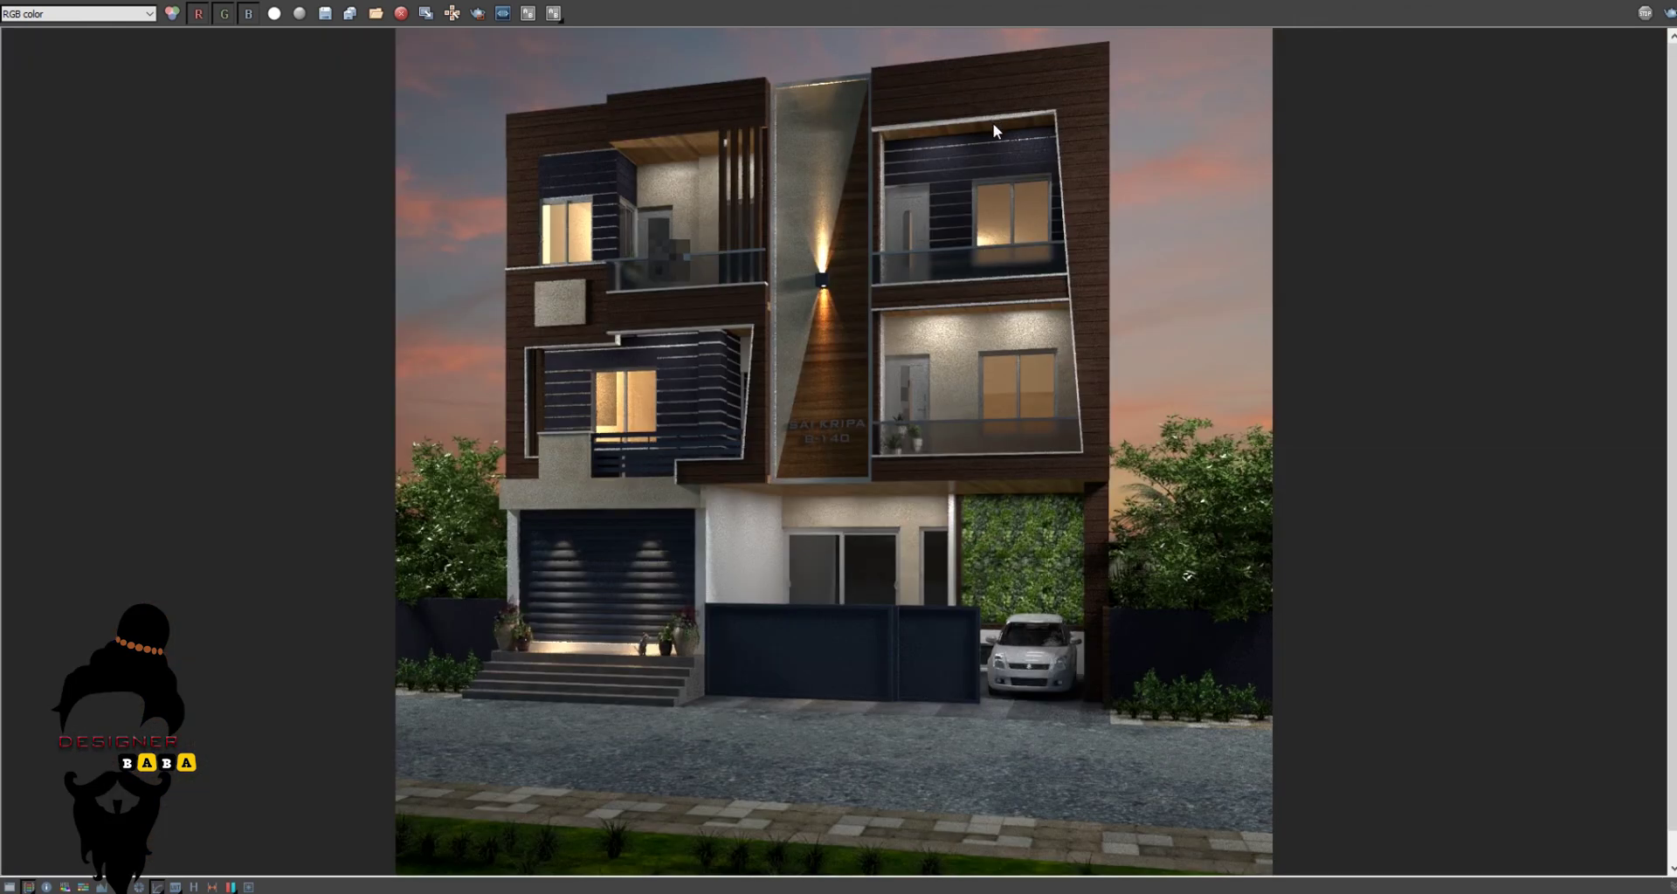